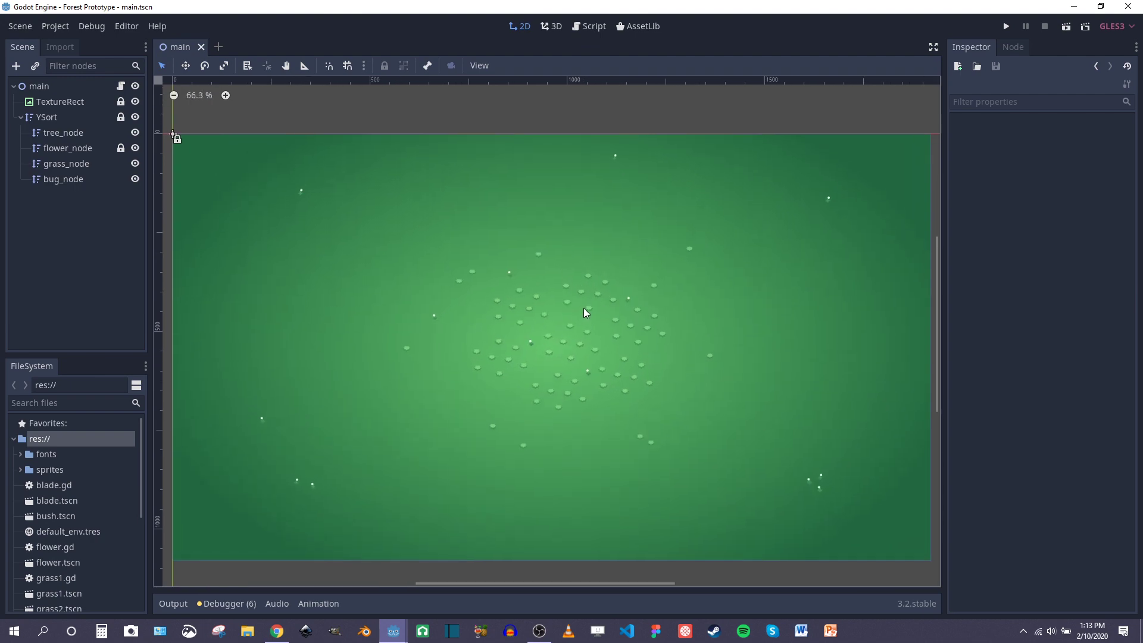
Step: Run the project to preview the randomly scattered grass, then close the game window and the output log
left_click(1006, 26)
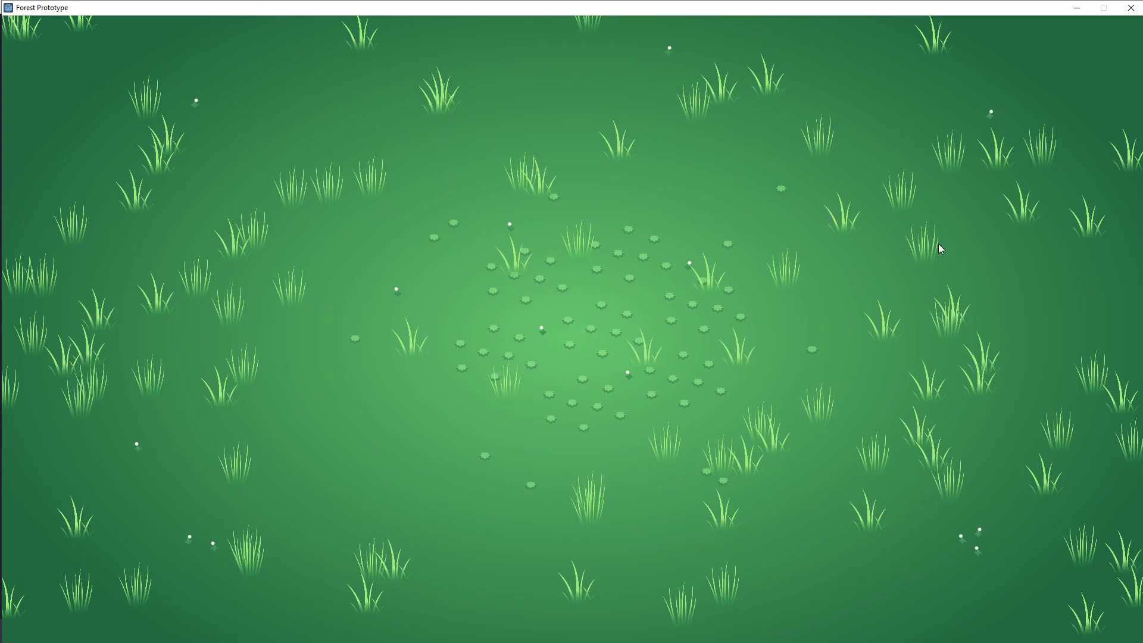
left_click(1131, 7)
left_click(173, 603)
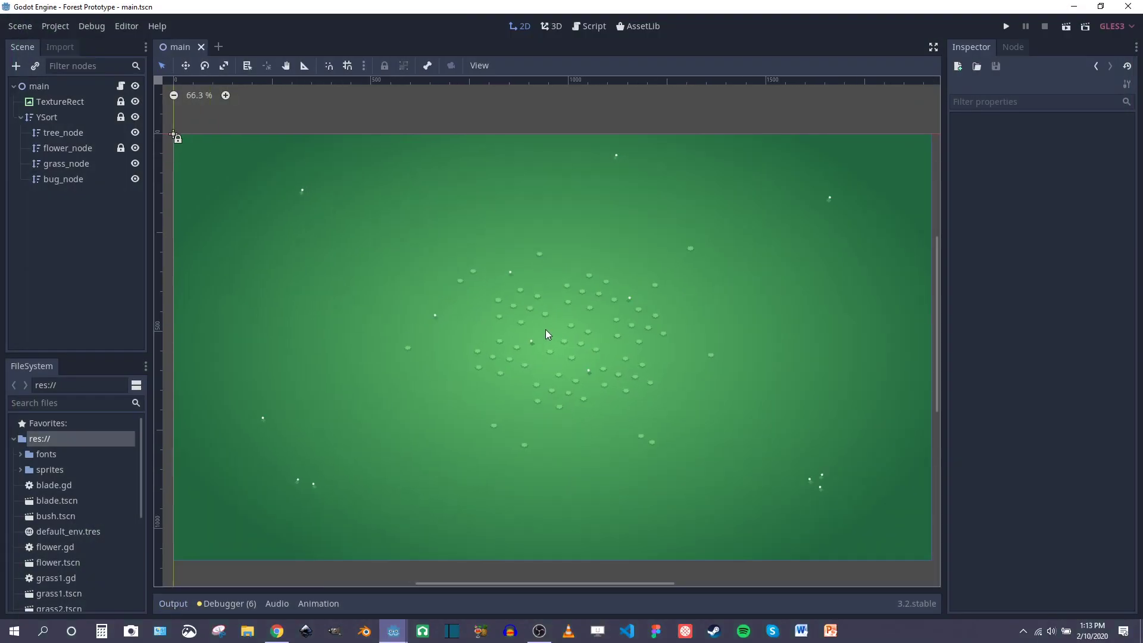
Step: Instance grass3.tscn as a child of grass_node
scroll(545, 330, "down", 1)
right_click(70, 164)
left_click(144, 190)
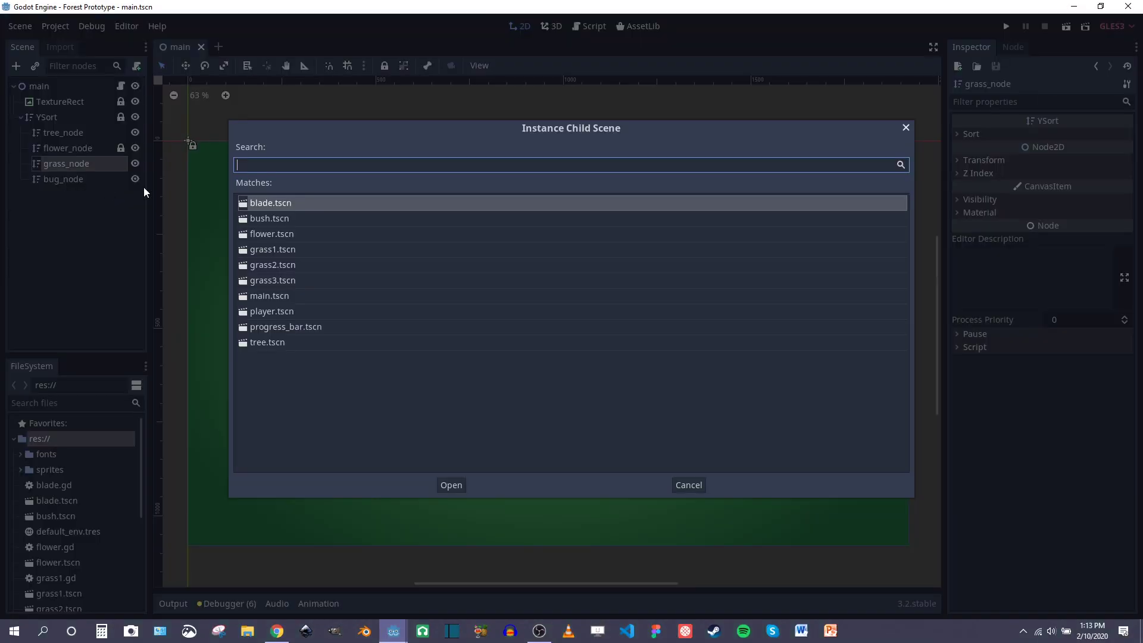
double_click(272, 281)
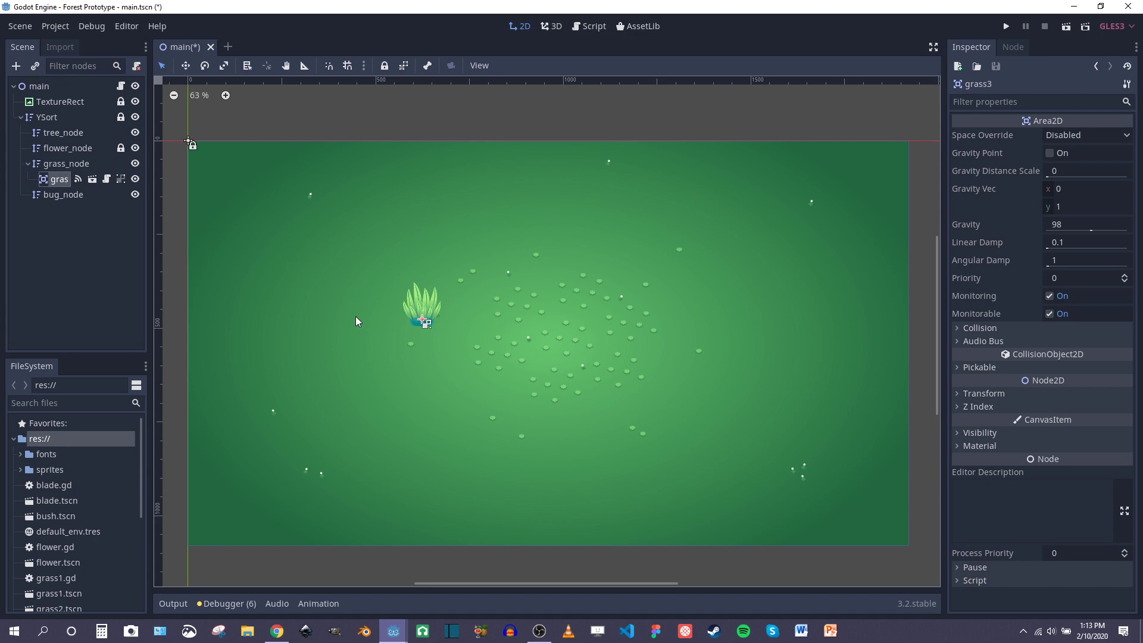
Step: Duplicate the grass tuft and place the copy beside the existing tufts to extend the row
scroll(356, 317, "up", 3)
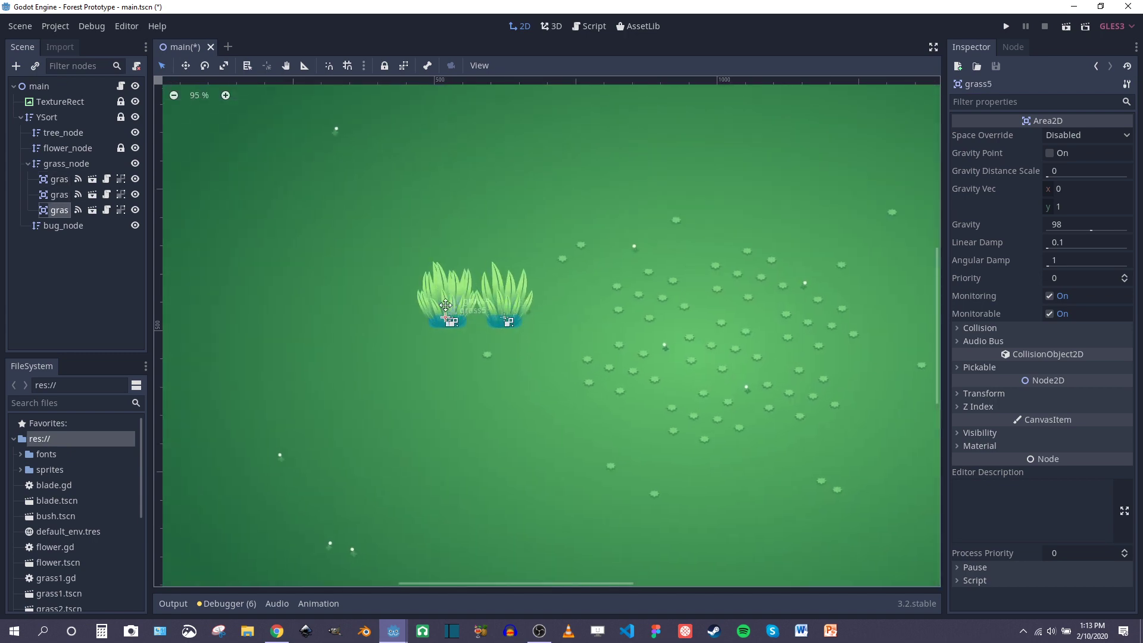
key("ctrl+d")
left_click_drag(512, 306, 565, 304)
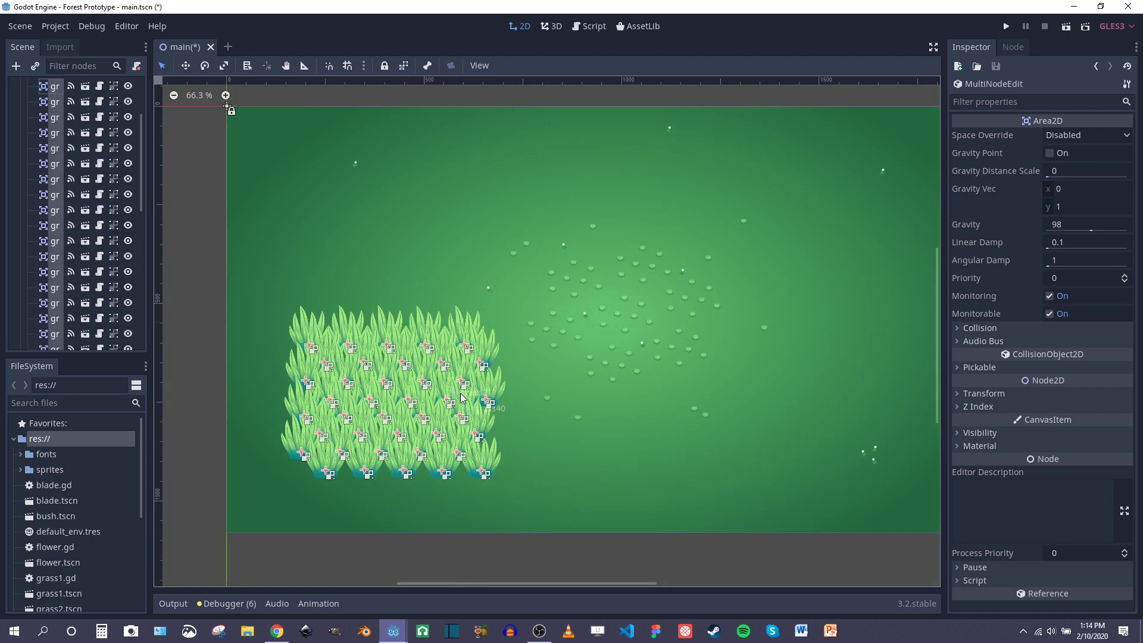
Step: Duplicate the whole block of grass tufts, move the copy across to the east side of the field, and collapse grass_node
key("ctrl+d")
left_click_drag(405, 388, 726, 389)
middle_click_drag(726, 390, 611, 387)
left_click_drag(611, 387, 720, 387)
middle_click_drag(510, 388, 561, 401)
left_click(561, 402)
scroll(50, 166, "up", 10)
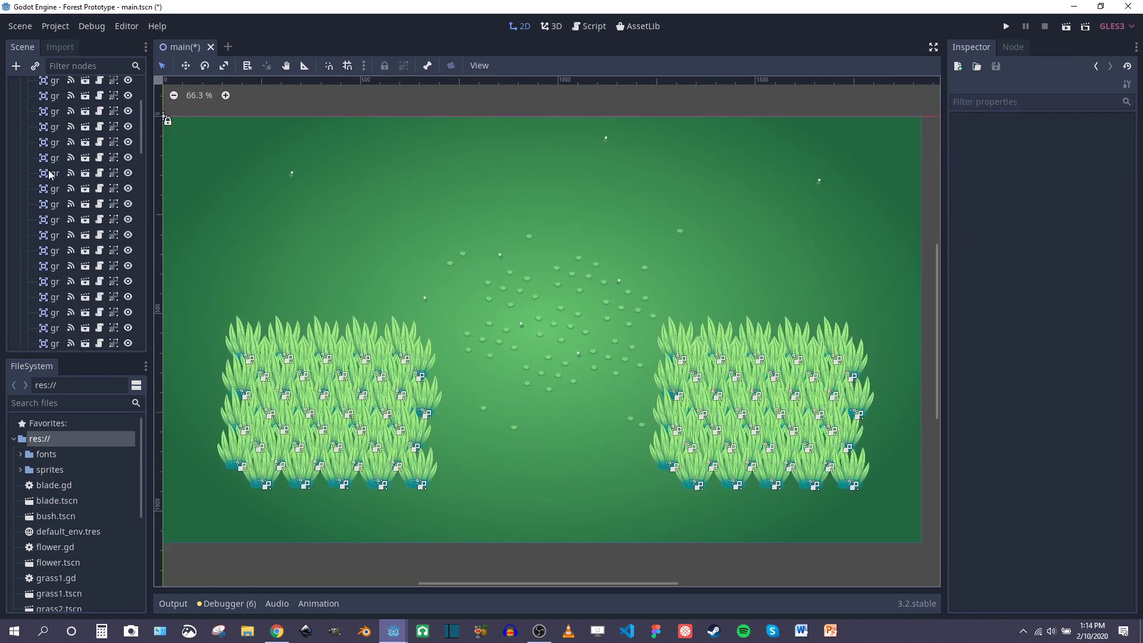
left_click(60, 163)
left_click(27, 163)
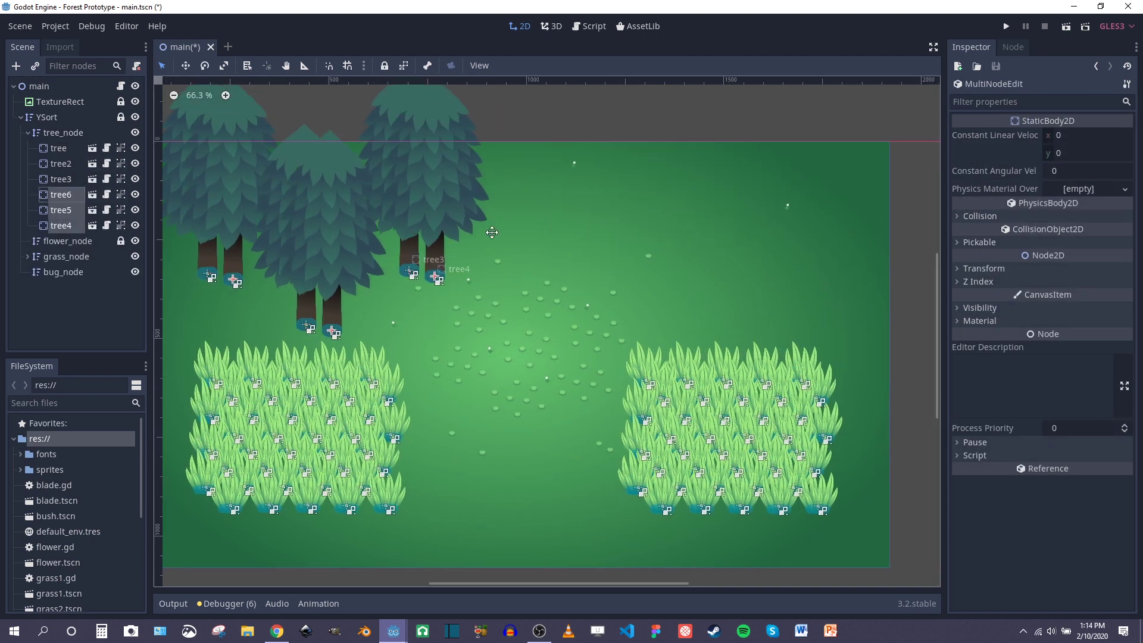
Step: Move the duplicated trees tree4, tree5 and tree6 above the eastern grass patch and position another tree in the central gap
left_click_drag(404, 215, 826, 251)
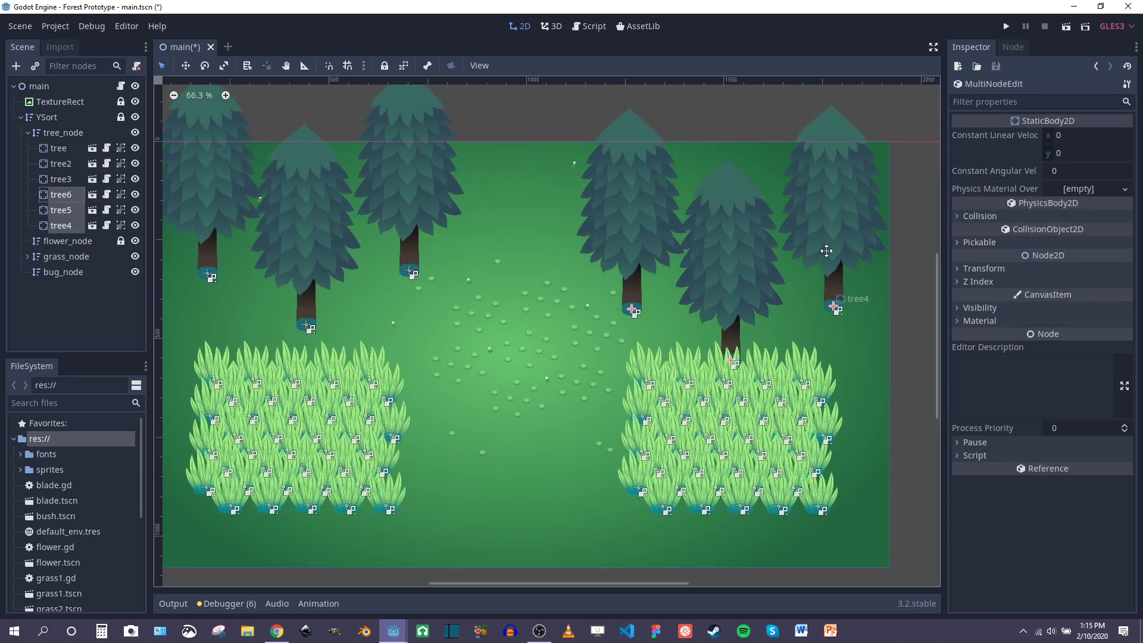
scroll(494, 241, "left", 3)
left_click_drag(498, 197, 488, 236)
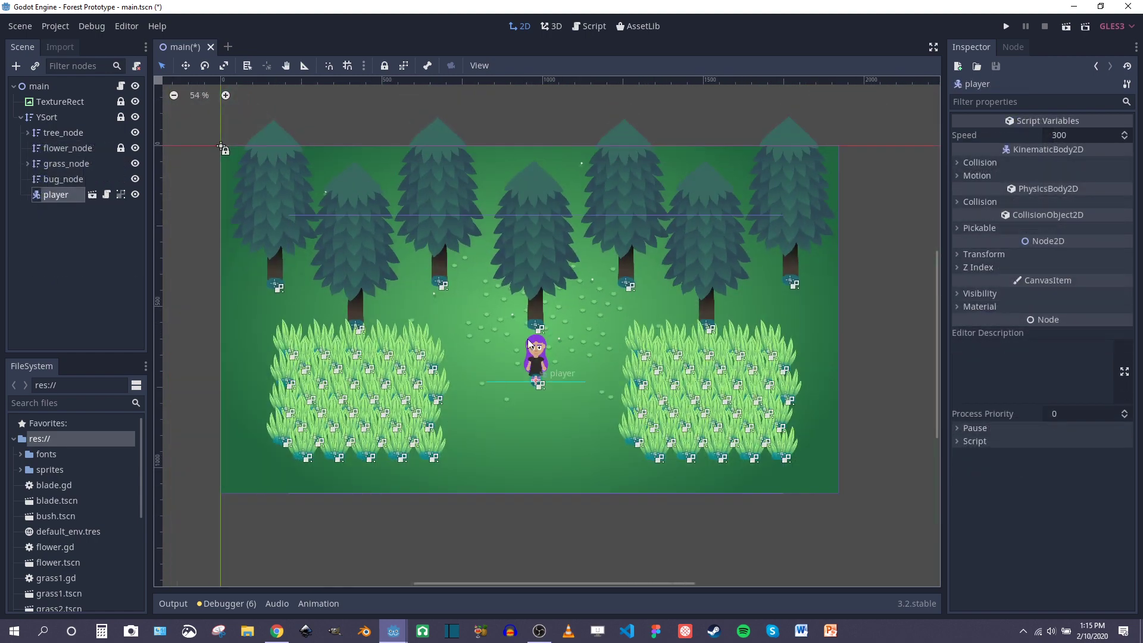
Step: Save the main scene with the player placed below the central tree and run the project
scroll(516, 371, "up", 3)
middle_click_drag(516, 372, 524, 372)
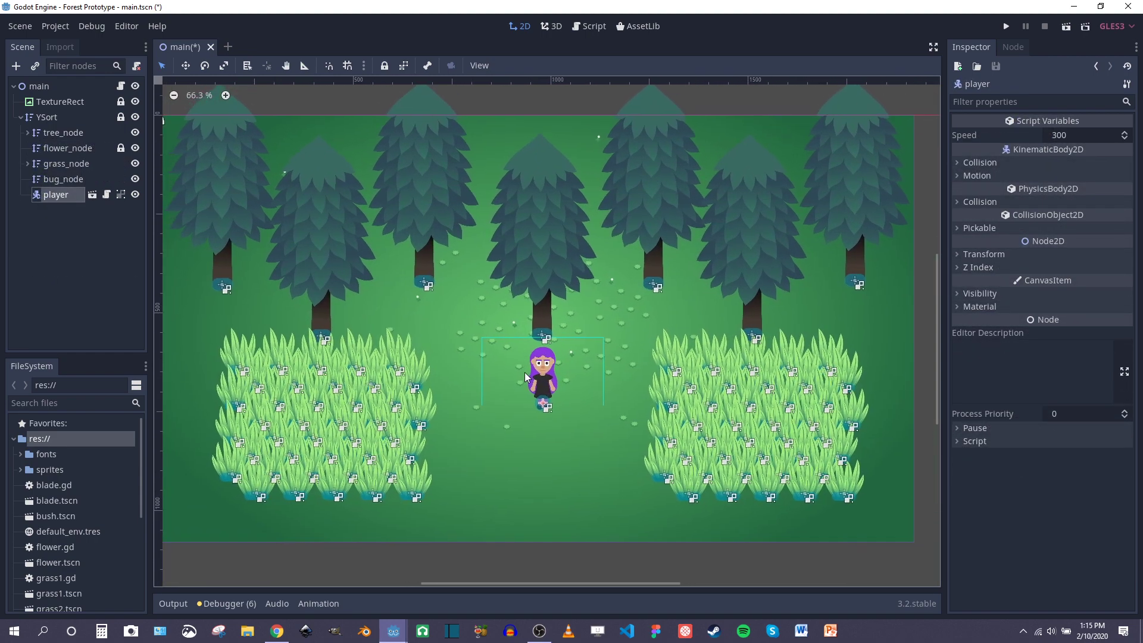
key("ctrl+s")
left_click(1005, 27)
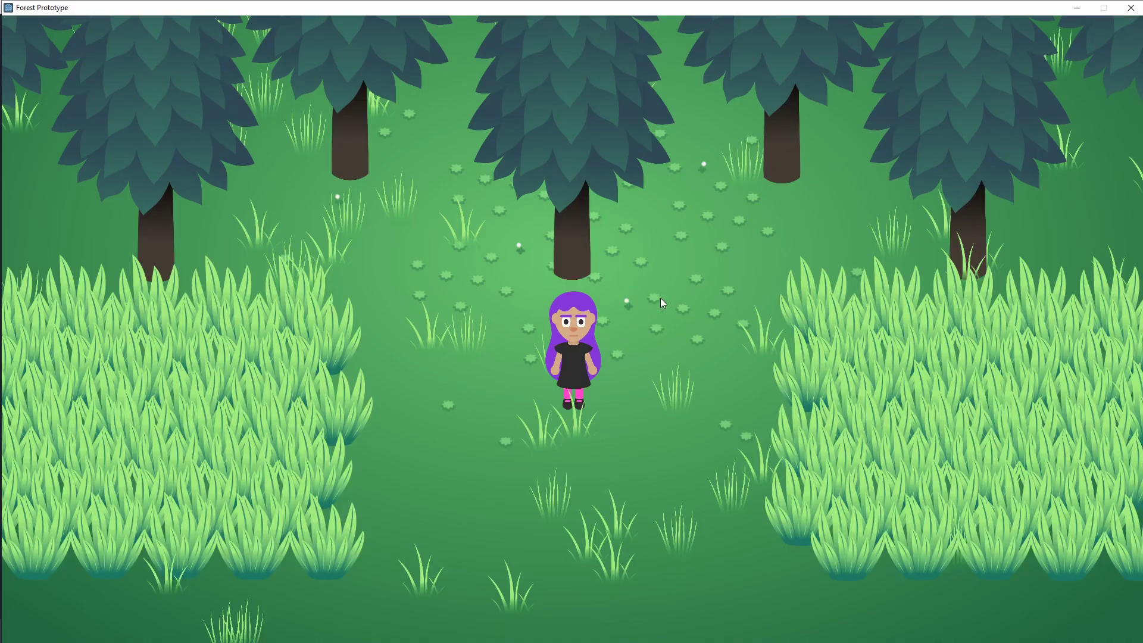
Step: Walk the player behind the central tree and back out to test the tree's transparency fade
key("Up")
key("Right")
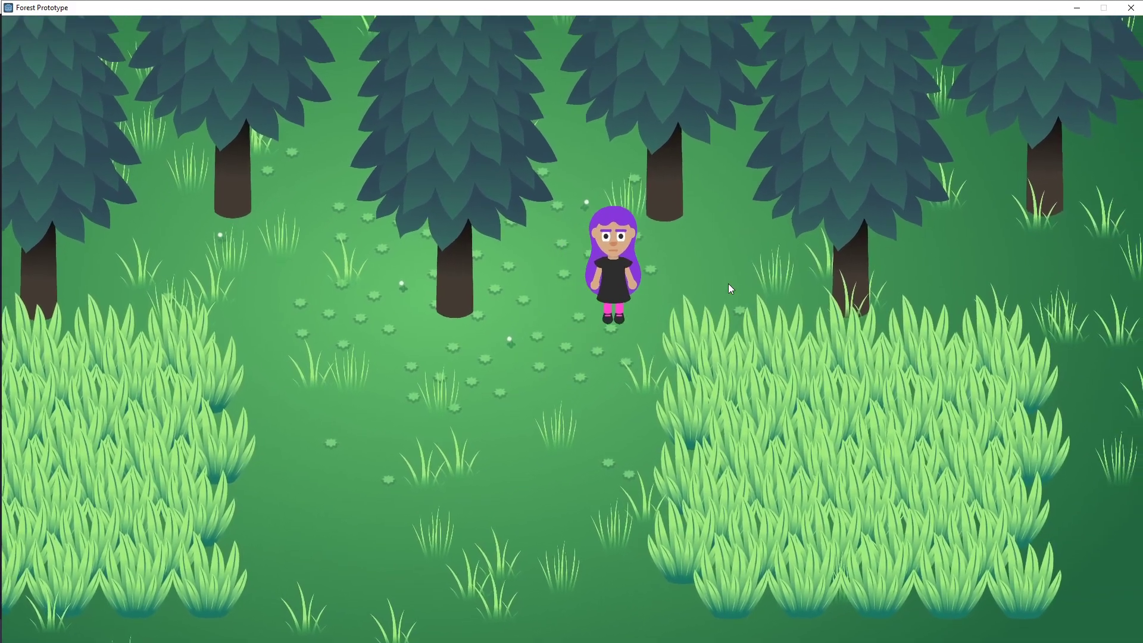
key("Up")
key("Left")
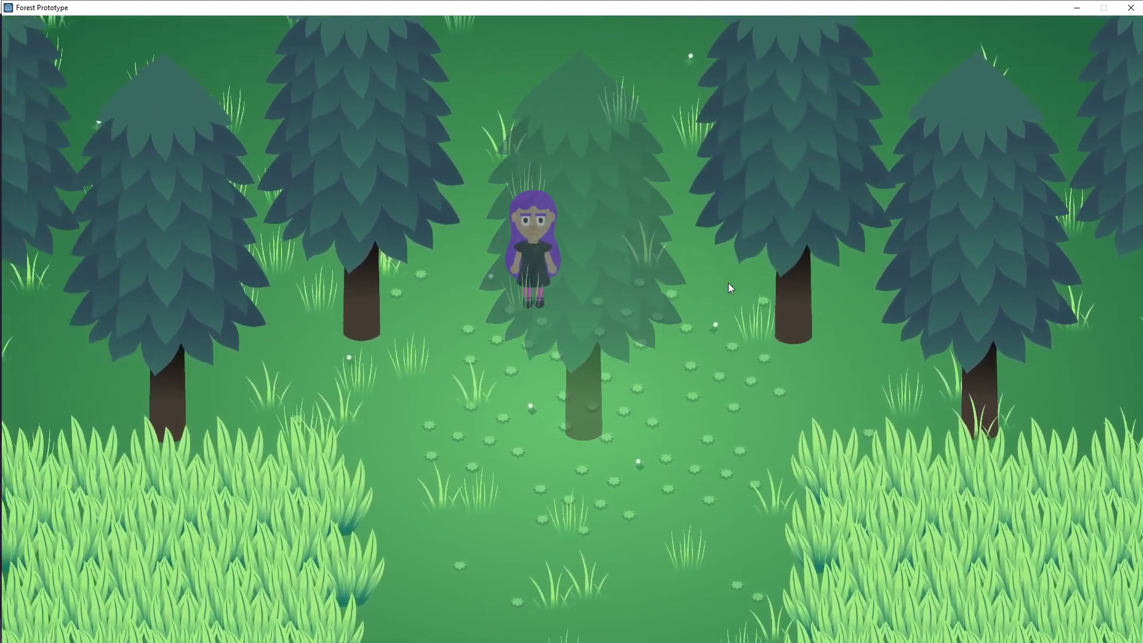
key("Right")
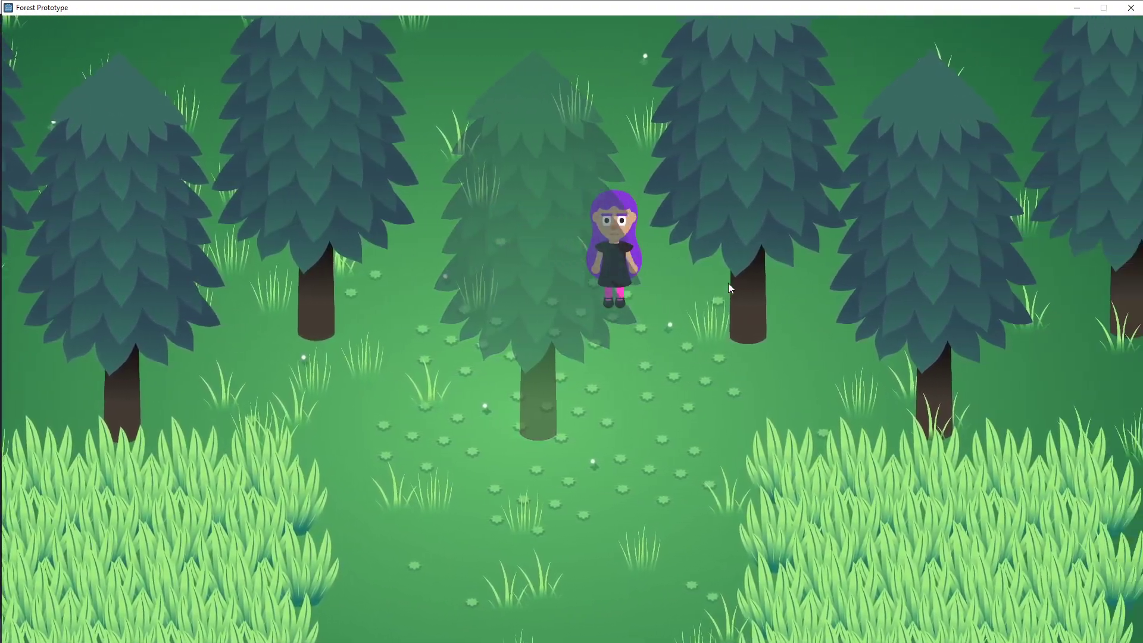
key("Left")
key("Down")
key("Right")
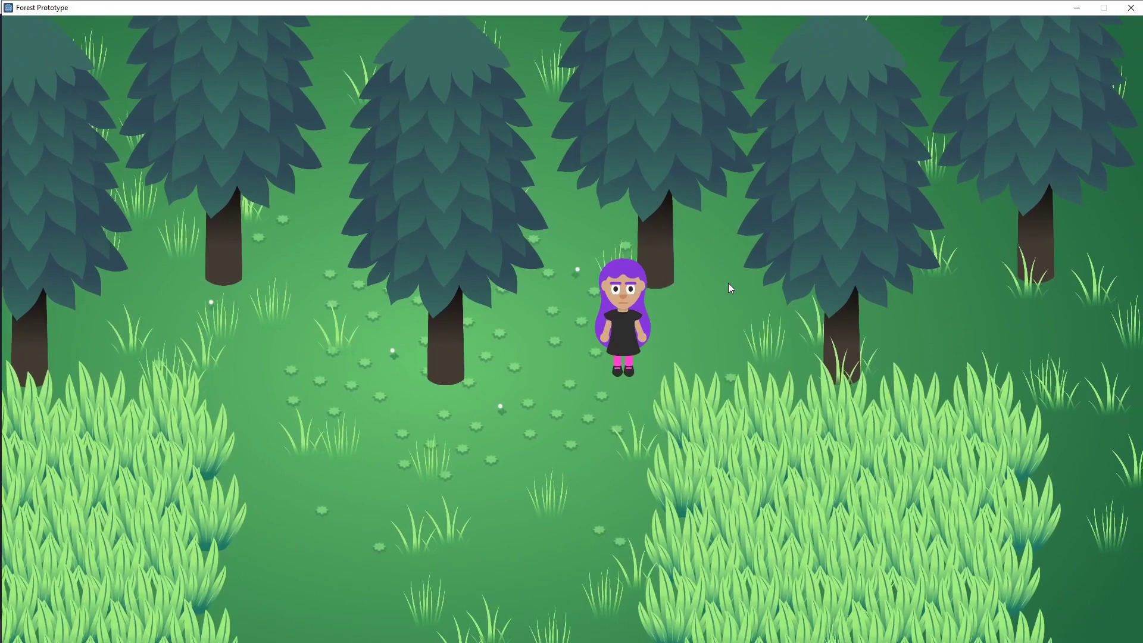
Step: Walk the player into the eastern tall grass and back out to test how the tufts overlap her
key("Down")
key("Right")
key("Up")
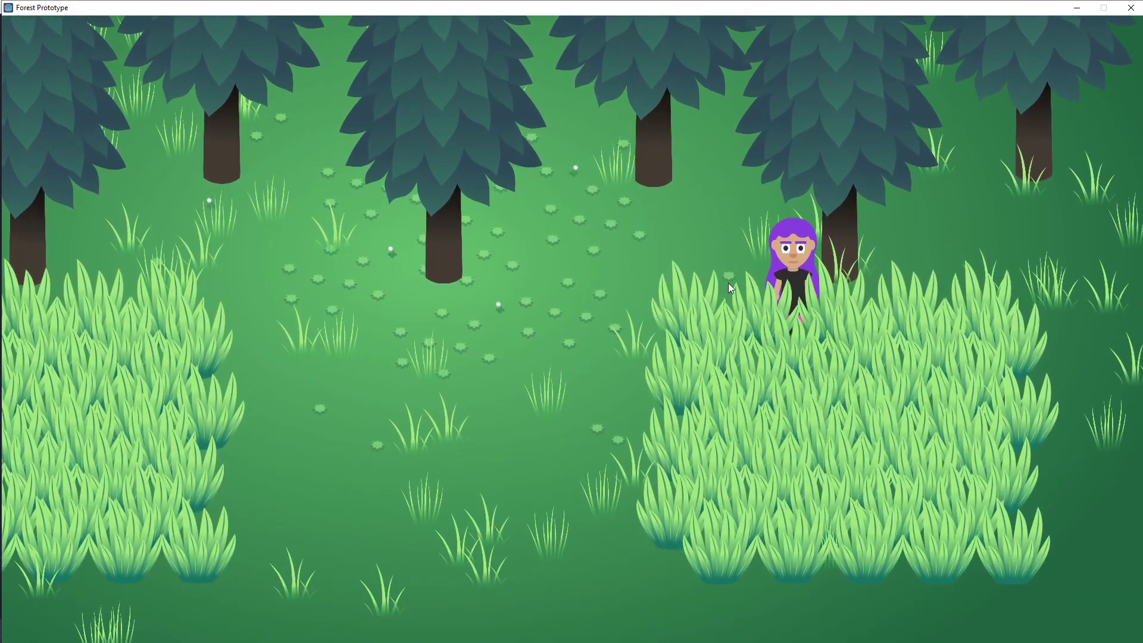
key("Right")
key("Left")
key("Down")
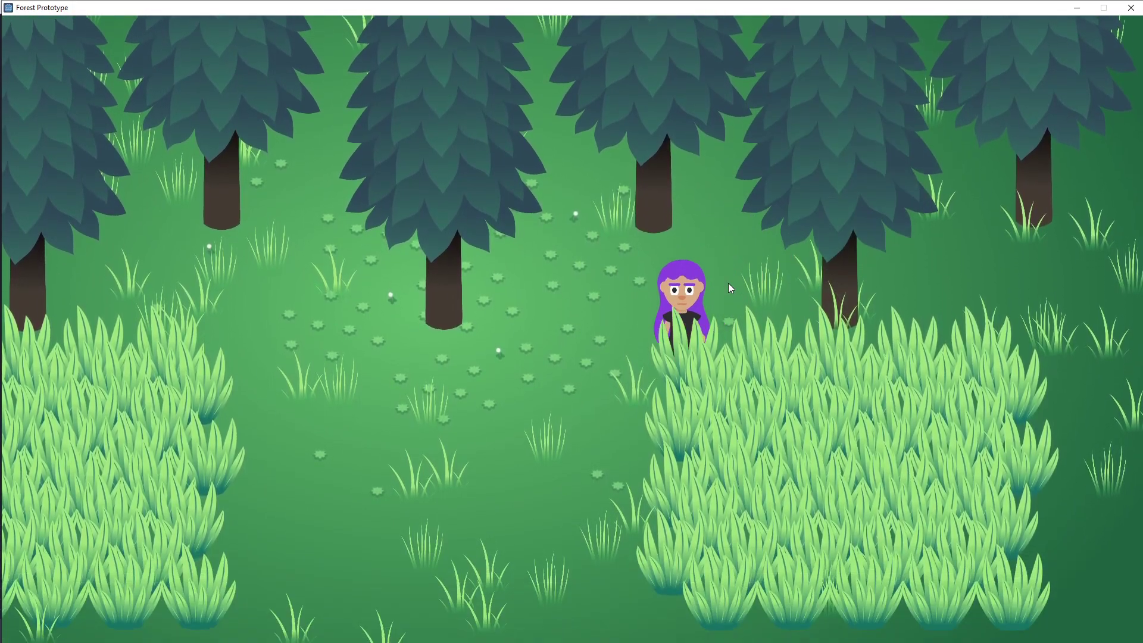
key("Left")
key("Up")
key("Right")
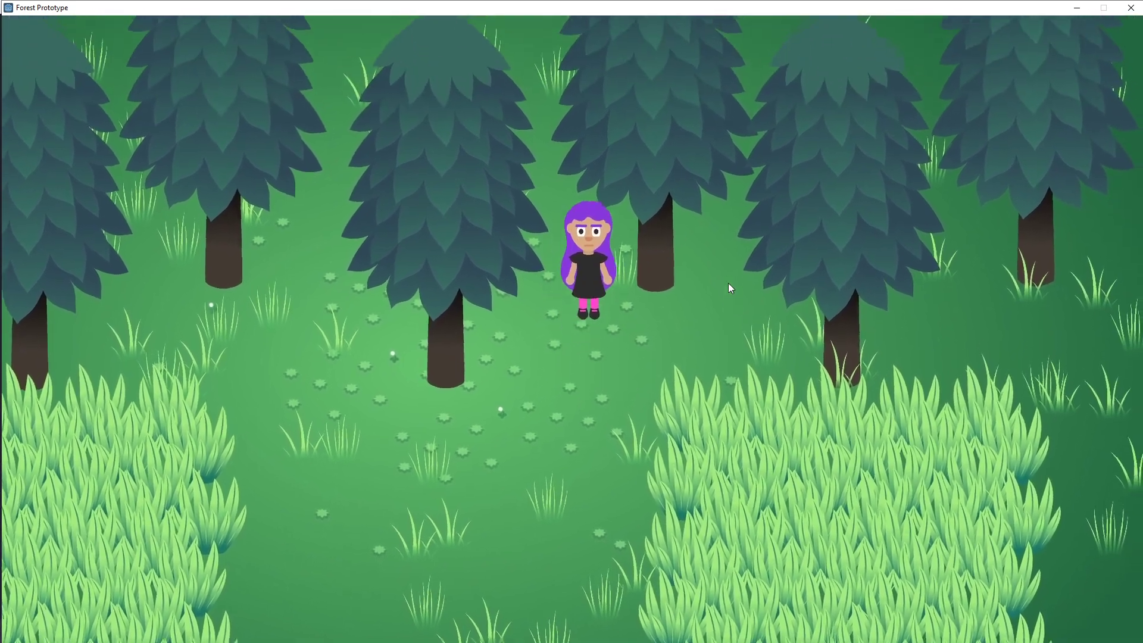
Step: Walk the player back and forth among the tree row to check the depth sorting and camera following
key("Right")
key("Left")
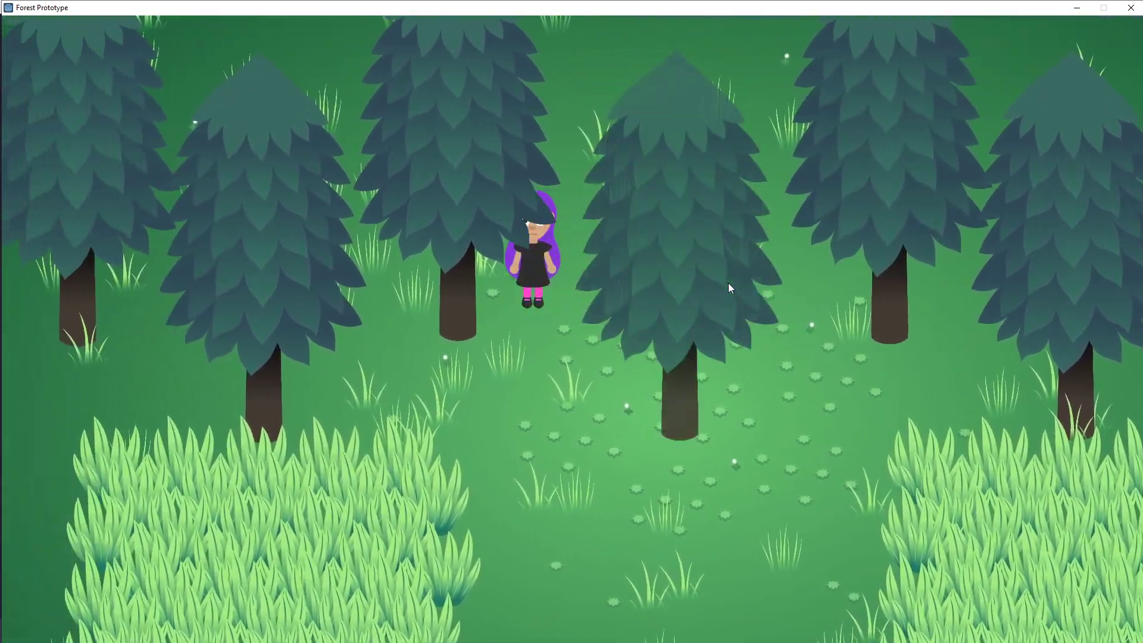
key("Right")
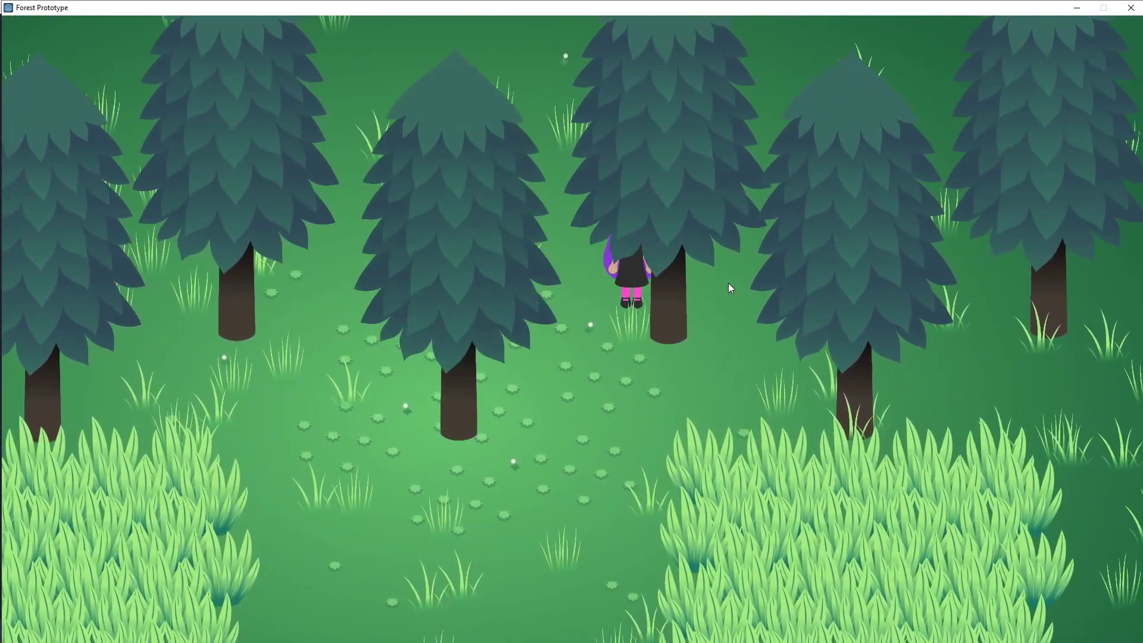
key("Left")
key("Down")
key("Right")
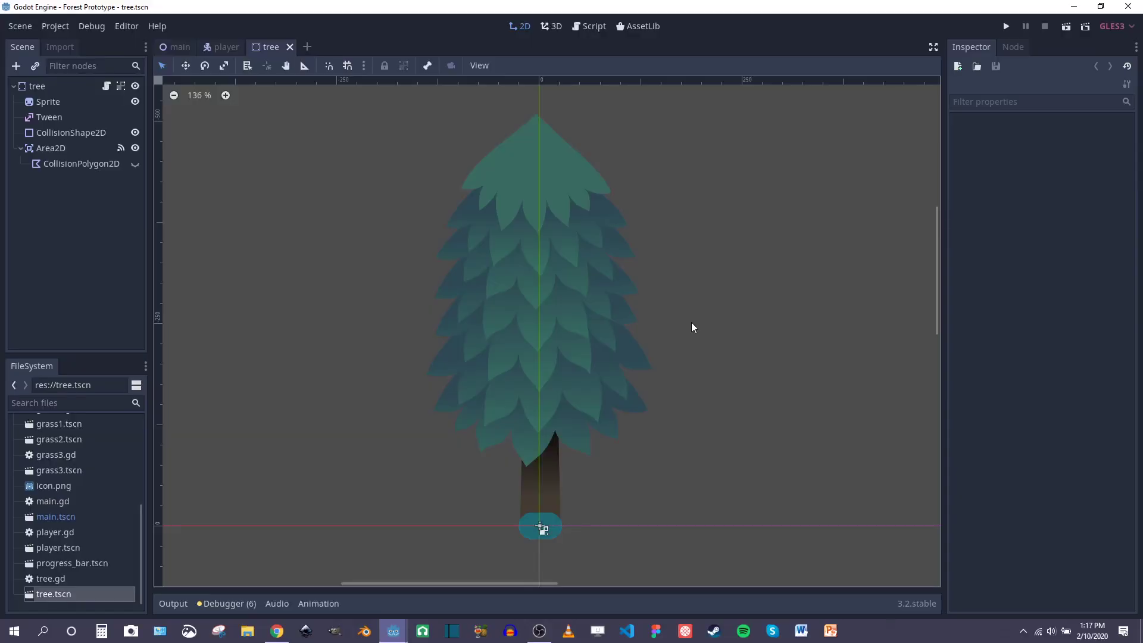
Step: Select the tree in its scene and show the Area2D's CollisionPolygon2D to examine its detection area
mouse_move(691, 320)
middle_mouse_down()
mouse_move(694, 355)
mouse_move(660, 328)
mouse_move(680, 314)
middle_mouse_up()
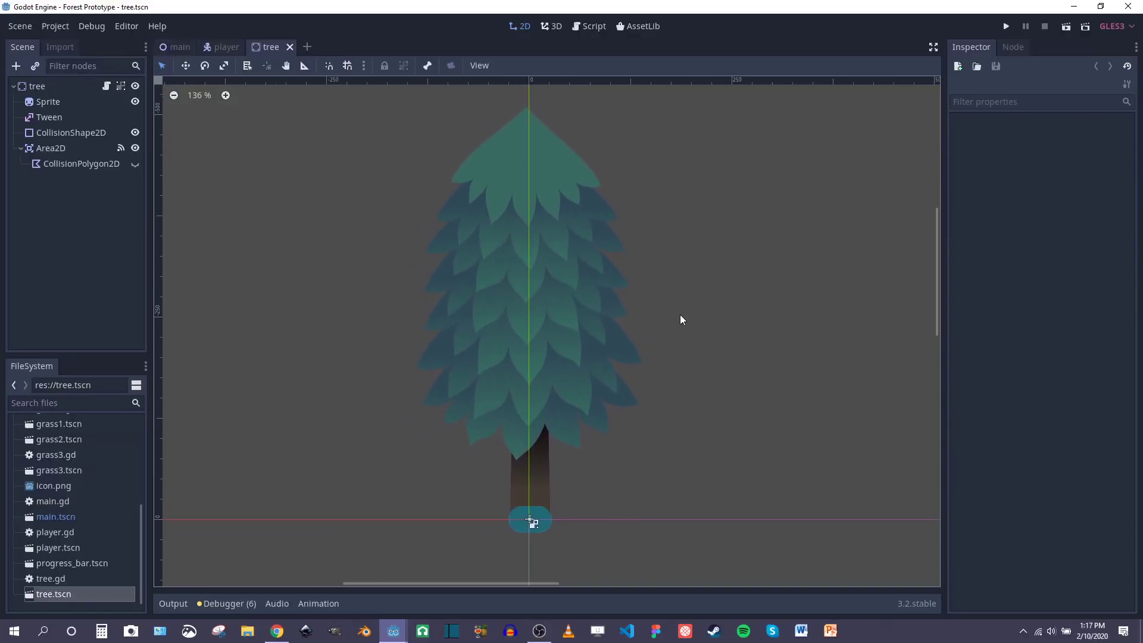
left_click(499, 274)
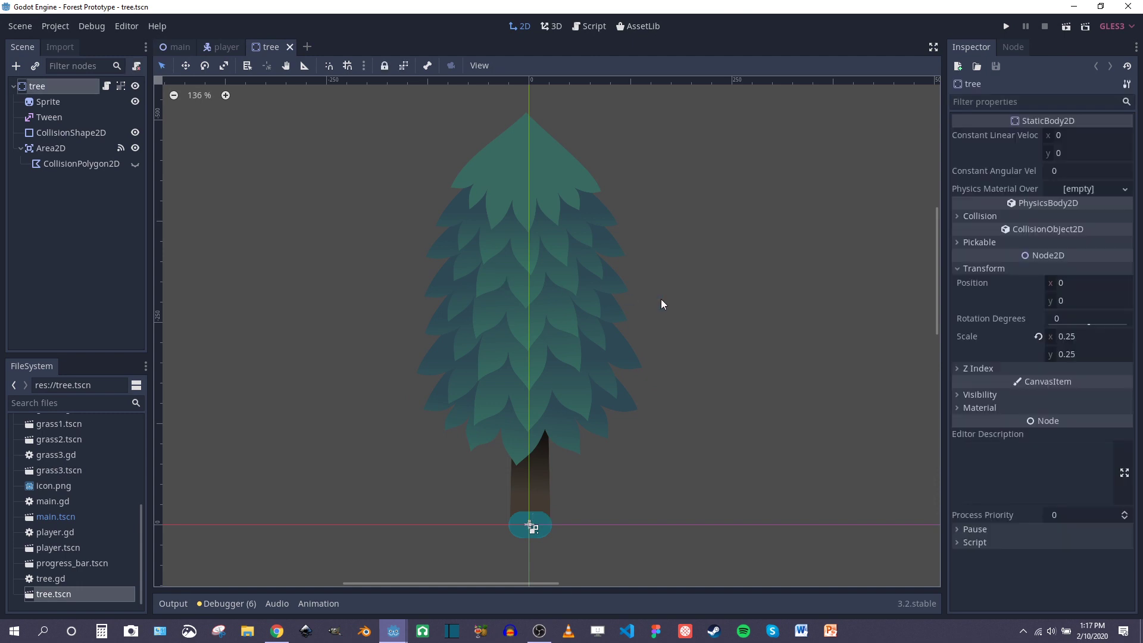
left_click(135, 164)
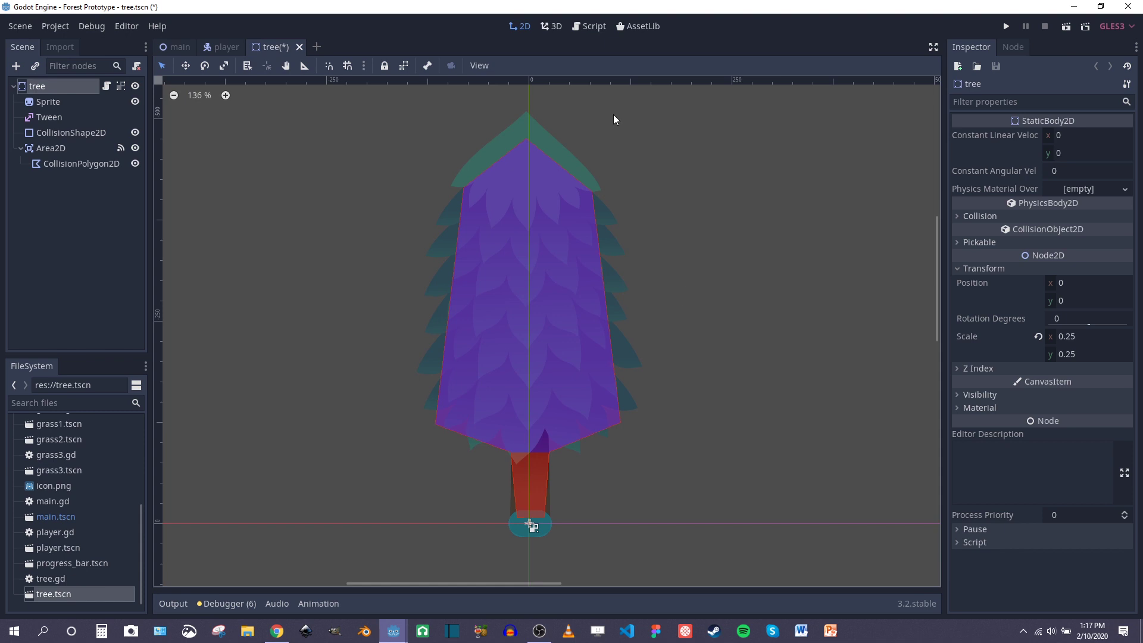
Step: Examine the _on_Area2D_body_entered and _on_Area2D_body_exited functions in tree.gd, including their tween calls on the Sprite's modulate
left_click(592, 26)
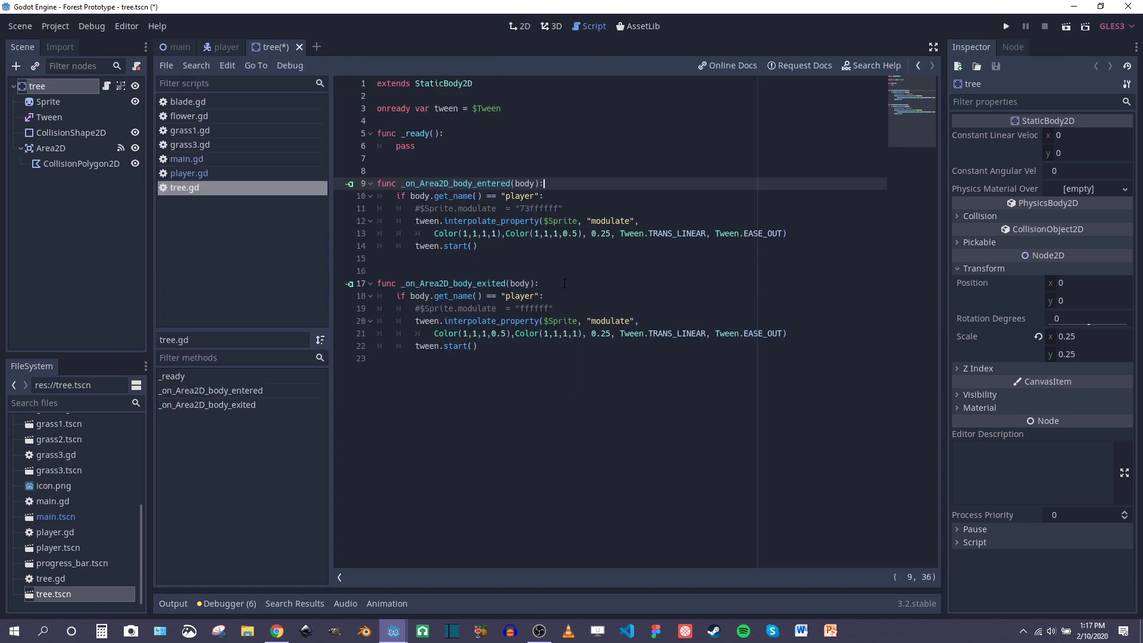
left_click_drag(504, 348, 386, 183)
left_click(588, 188)
key("Down")
key("Down")
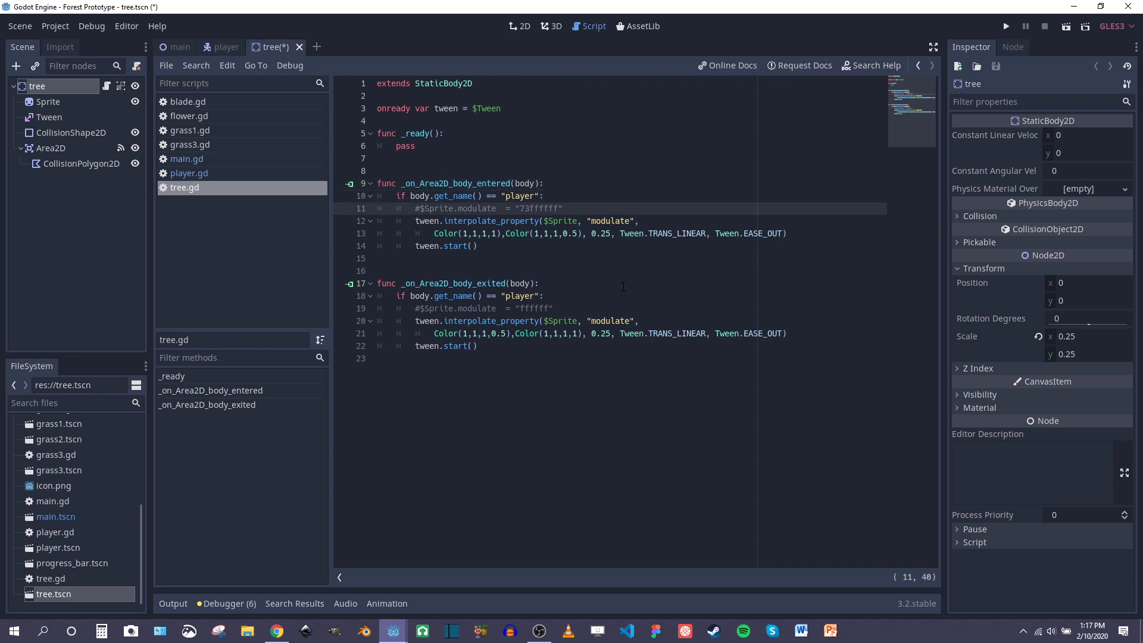
left_click(661, 320)
key("Down")
key("Down")
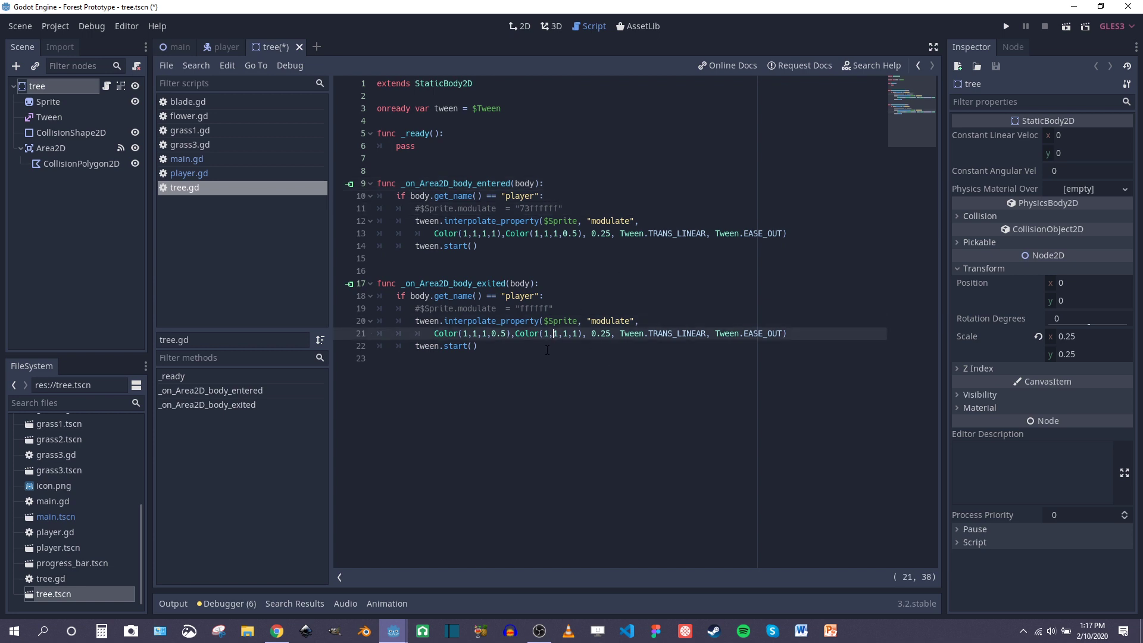
Step: Return to the tree's 2D view and hide the CollisionPolygon2D
left_click(512, 27)
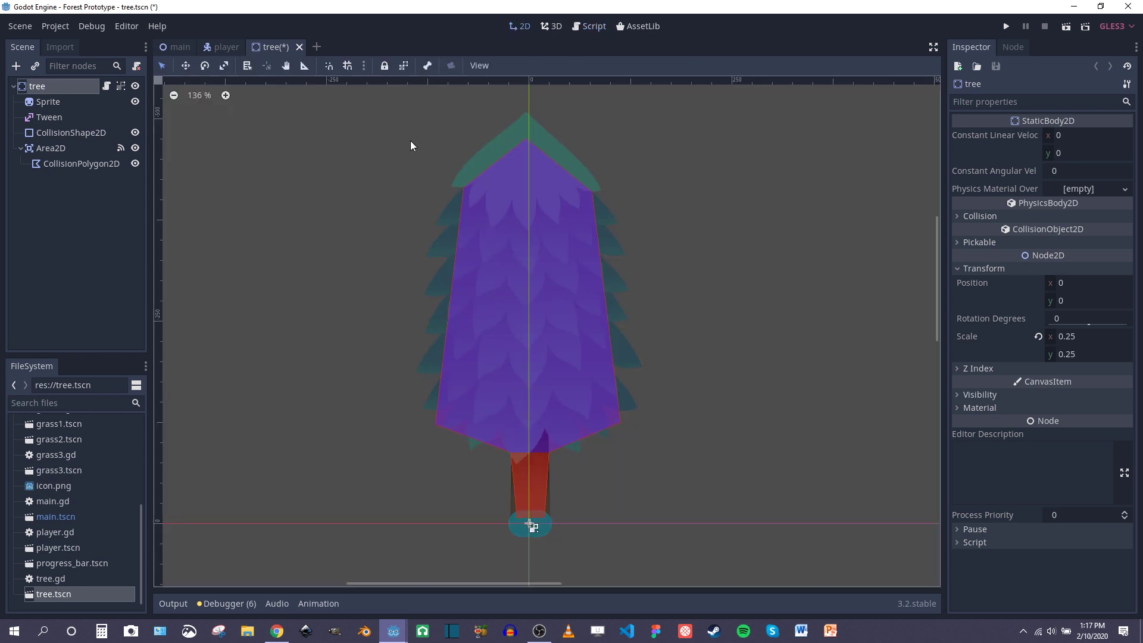
left_click(135, 165)
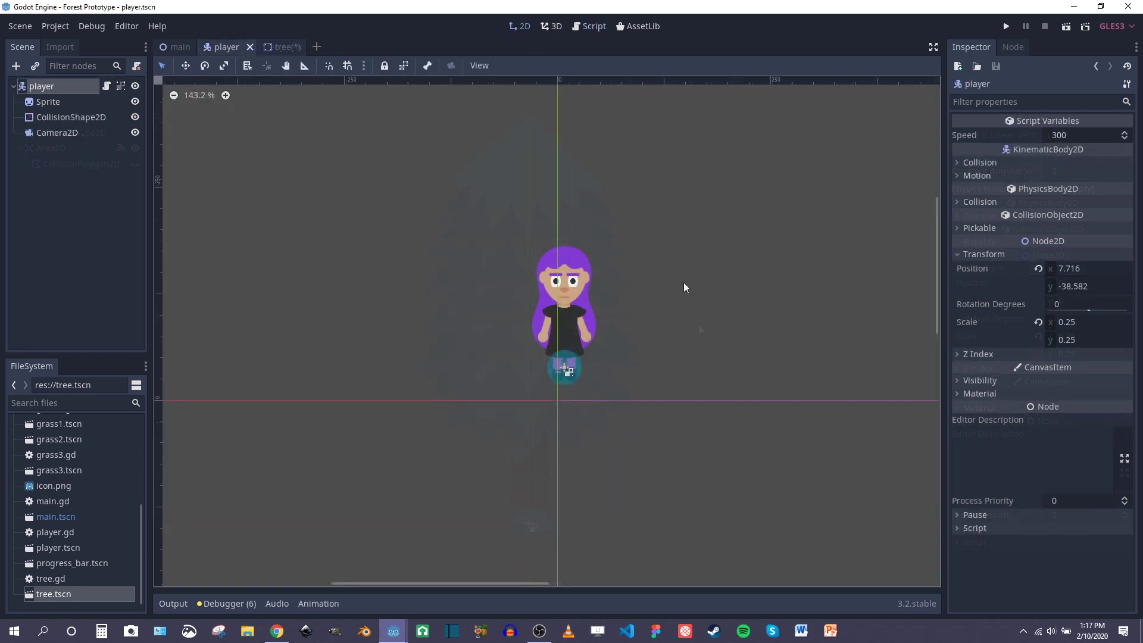
Step: Examine the drag margin and limits of the player scene's Camera2D, and turn on its Current option
scroll(682, 282, "down", 10)
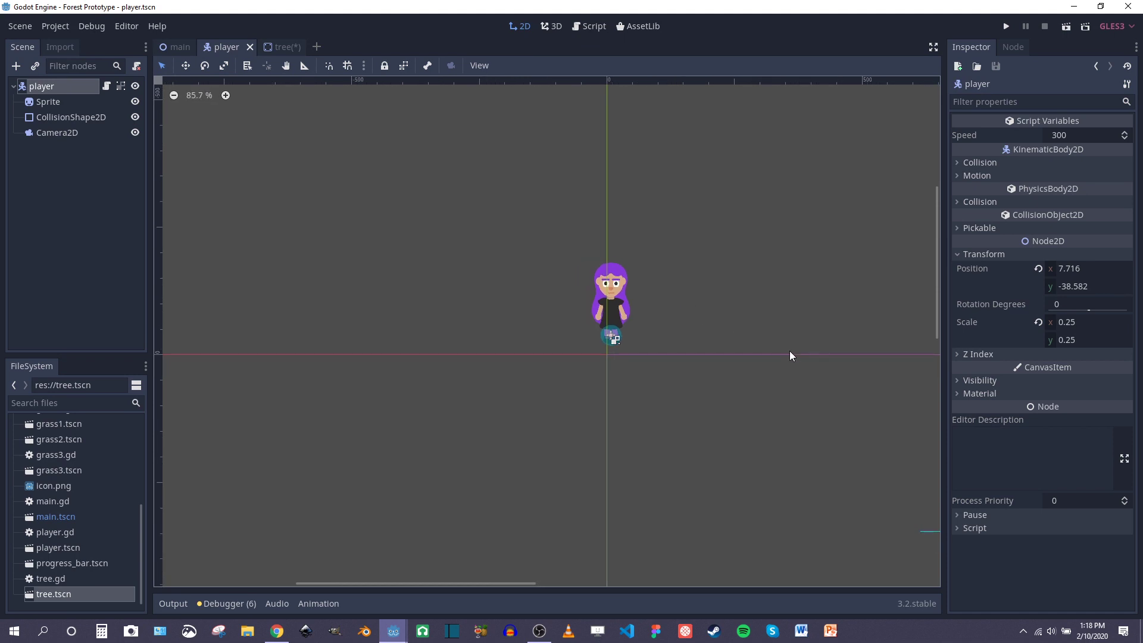
middle_click_drag(789, 351, 409, 157)
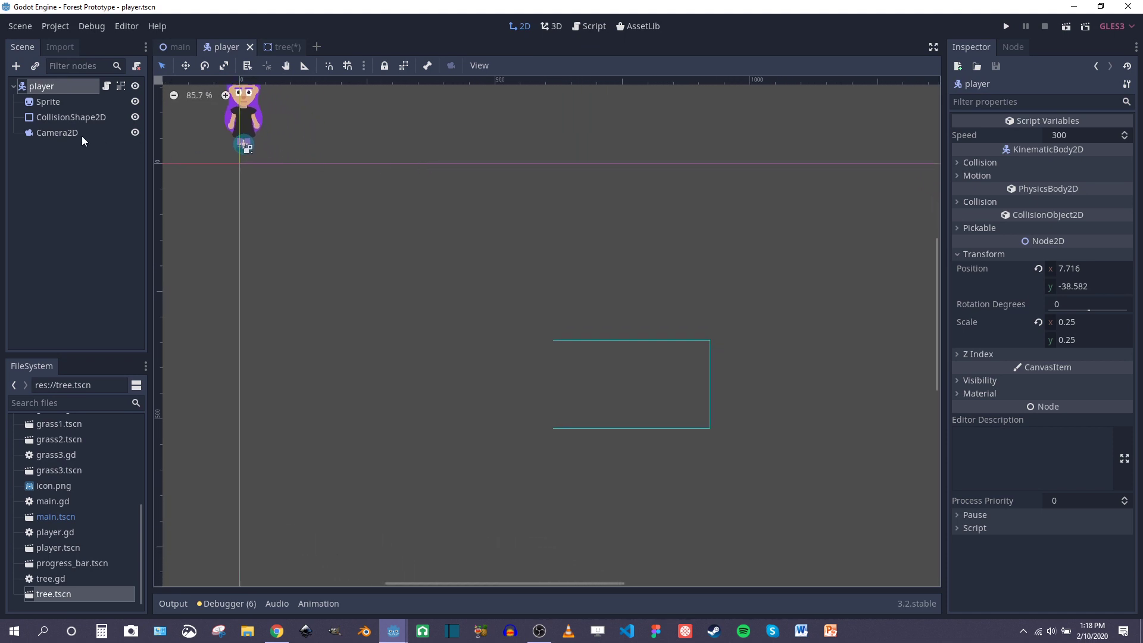
left_click(57, 133)
scroll(663, 320, "down", 7)
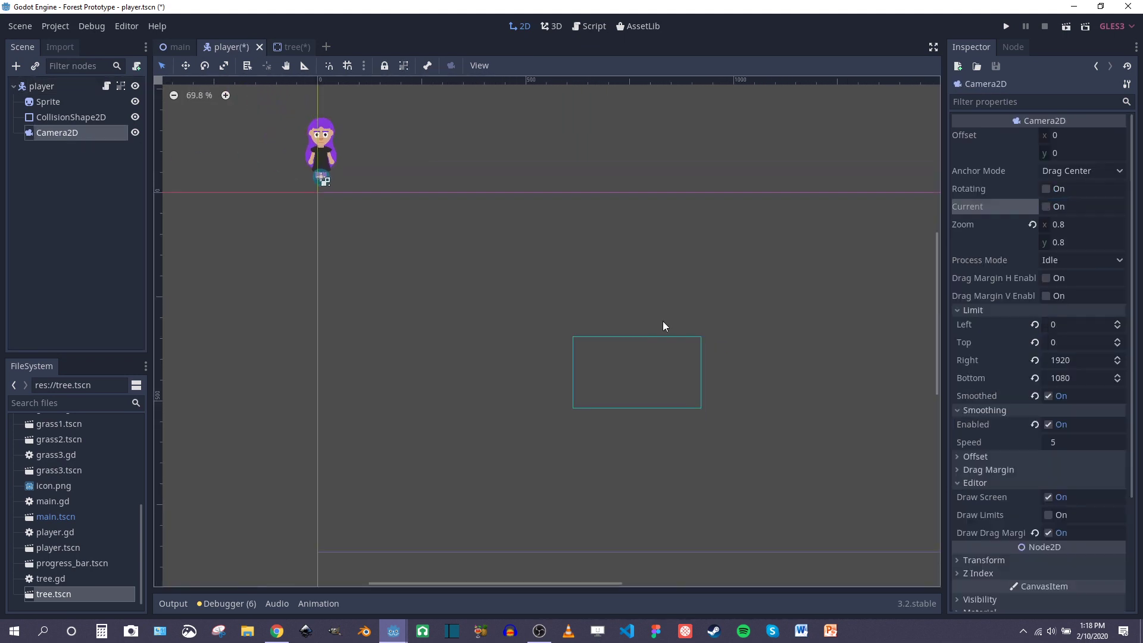
middle_click_drag(730, 296, 652, 303)
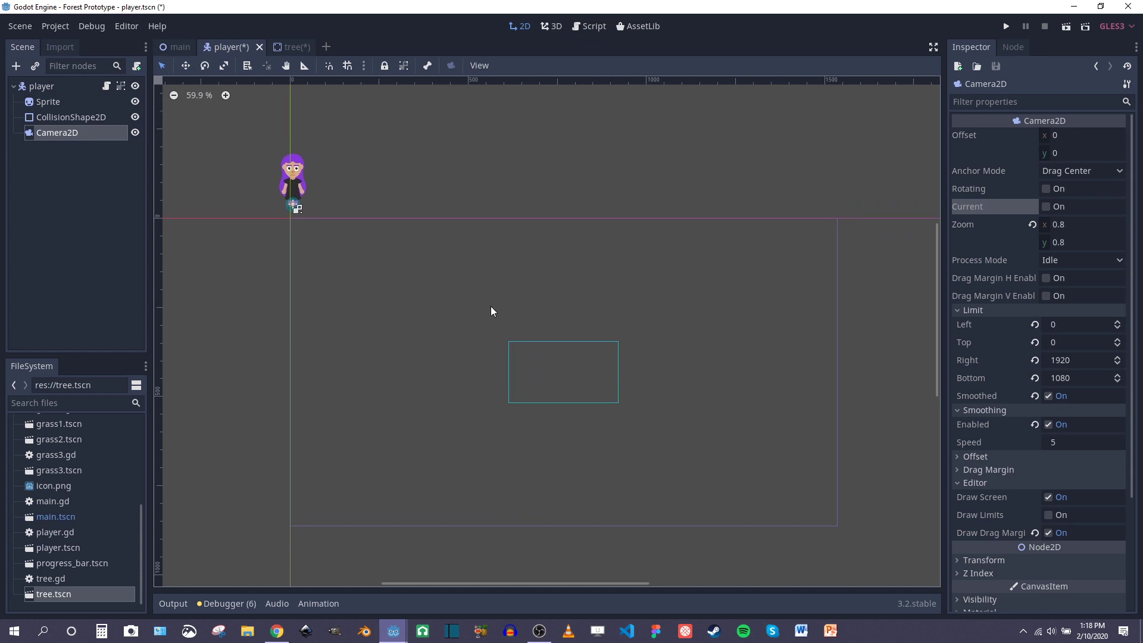
left_click(1045, 206)
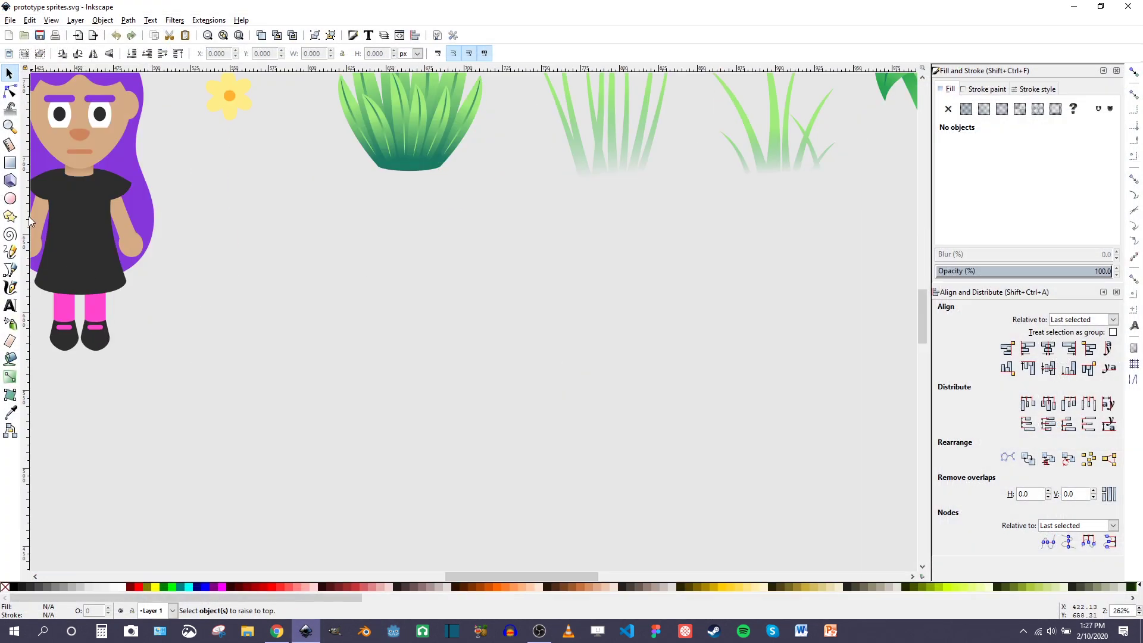
Step: Switch to Inkscape and draw a blue horizontal bar with fully rounded ends, about 21 px tall, below the grass sprites
left_click_drag(360, 312, 521, 345)
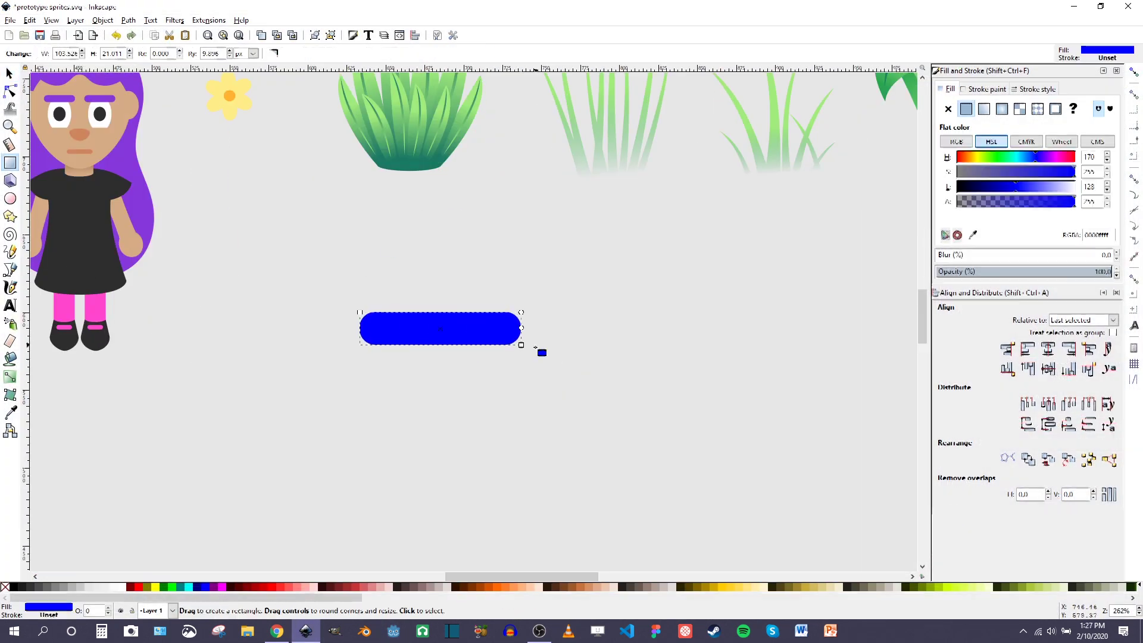
middle_click_drag(535, 347, 558, 356)
key("s")
left_click_drag(487, 339, 555, 353)
scroll(578, 353, "up", 2, "ctrl")
left_click(532, 362)
scroll(532, 362, "up", 2, "ctrl")
Step: Tilt the blue bar, duplicate it and rotate the copy the opposite way to form an X of crossed logs
left_click_drag(688, 306, 678, 420, "ctrl")
key("ctrl+d")
left_click(660, 295)
left_click(660, 295)
left_click_drag(684, 267, 657, 221, "ctrl")
left_click(535, 251)
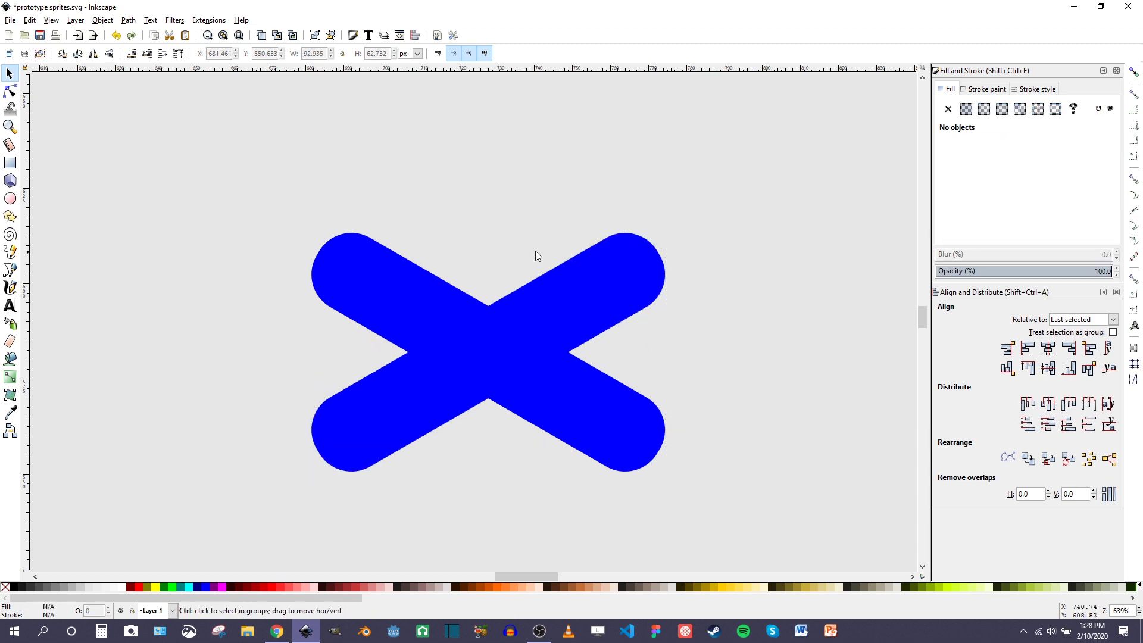
Step: Shift the dark end of the rear log's brown gradient towards the log's upper edge and deselect the logs
scroll(534, 251, "down", 4, "ctrl")
scroll(530, 253, "up", 3, "ctrl")
left_click(427, 269)
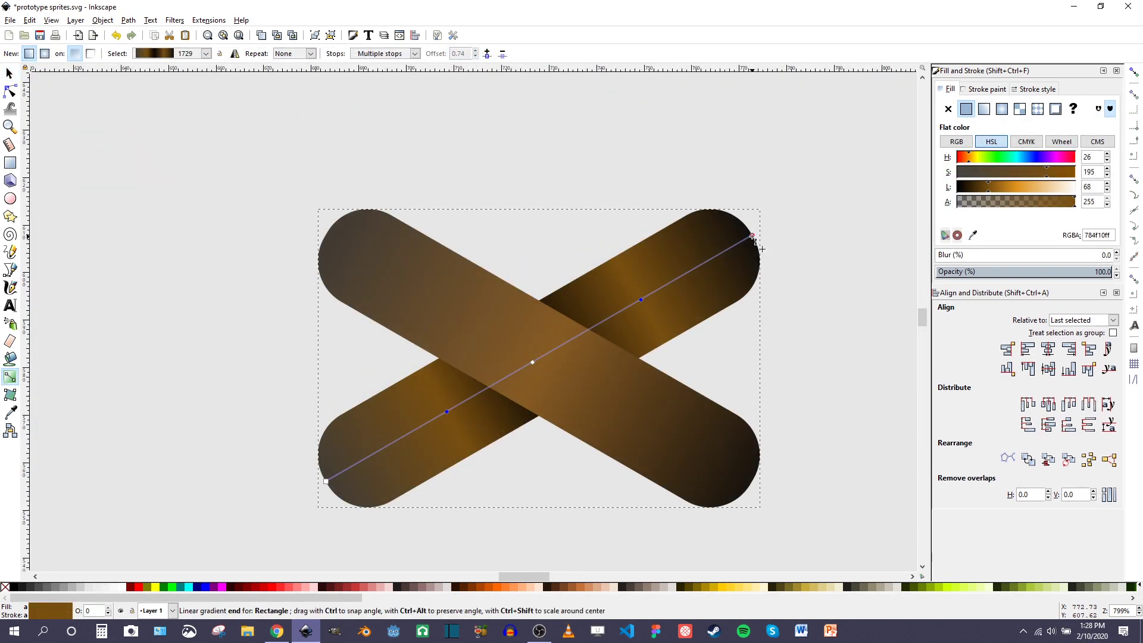
left_click_drag(757, 242, 698, 207)
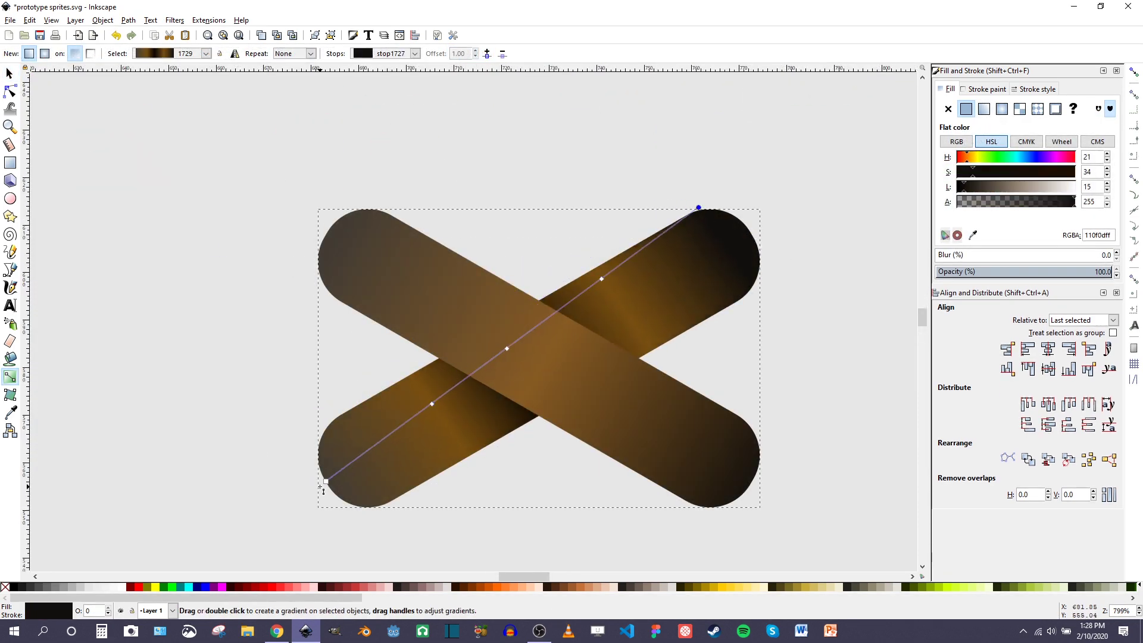
left_click(359, 519)
scroll(477, 389, "down", 4, "ctrl")
key("s")
left_click(552, 390)
scroll(544, 387, "down", 4, "ctrl")
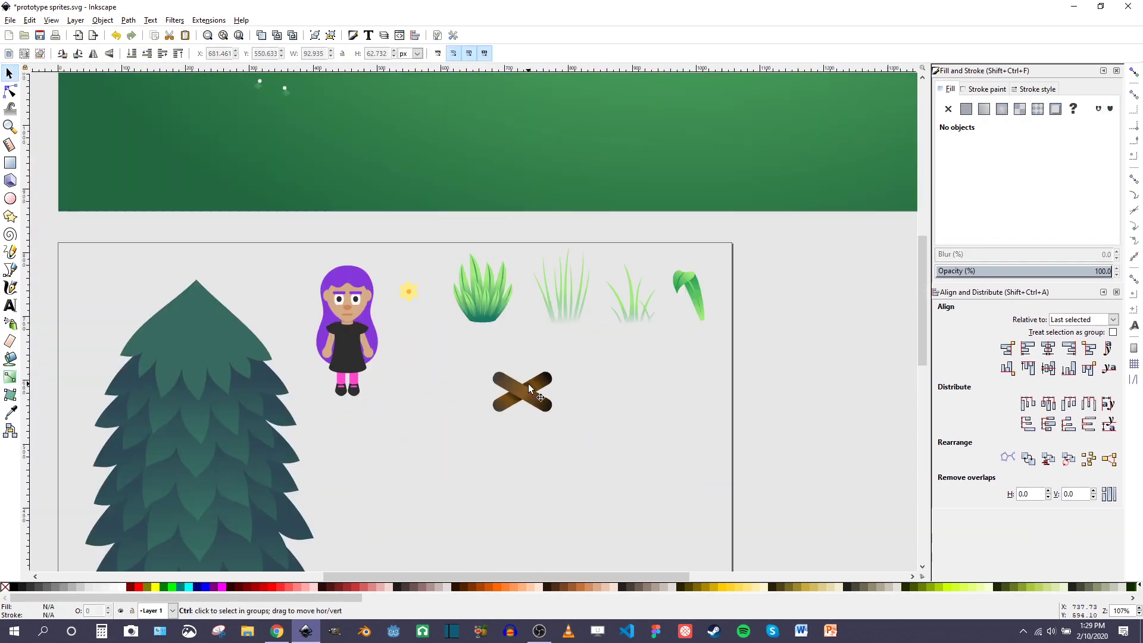
Step: Draw a closed jagged flame outline with five peaks above the crossed logs and switch to editing its nodes
scroll(525, 392, "up", 5, "ctrl")
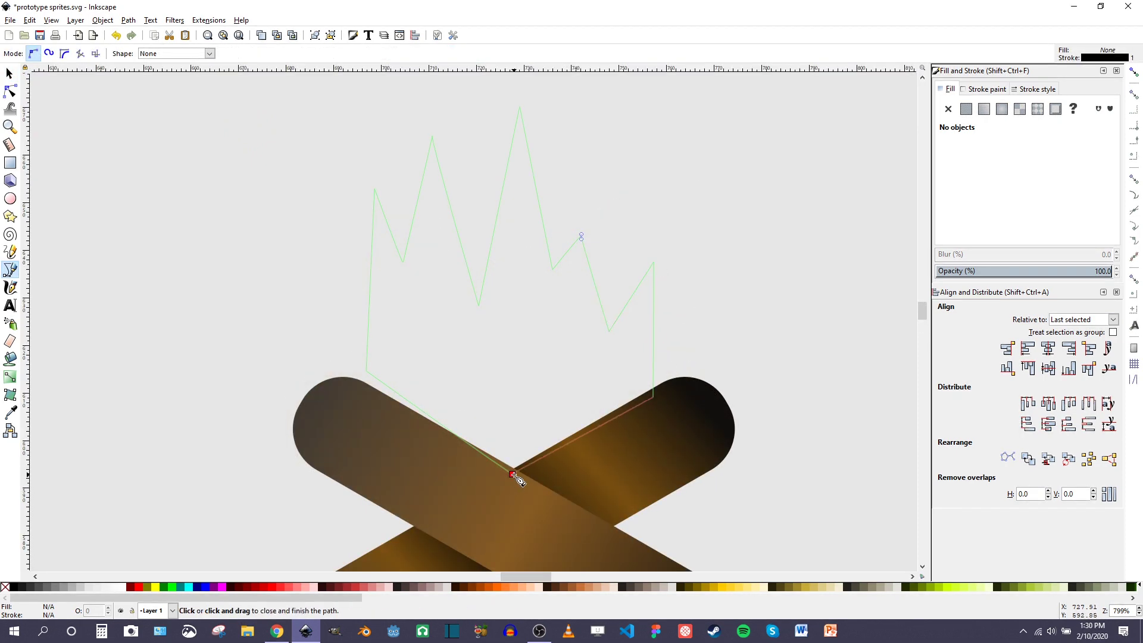
left_click(513, 474)
scroll(523, 400, "down", 3, "ctrl")
scroll(613, 345, "up", 3, "ctrl")
key("n")
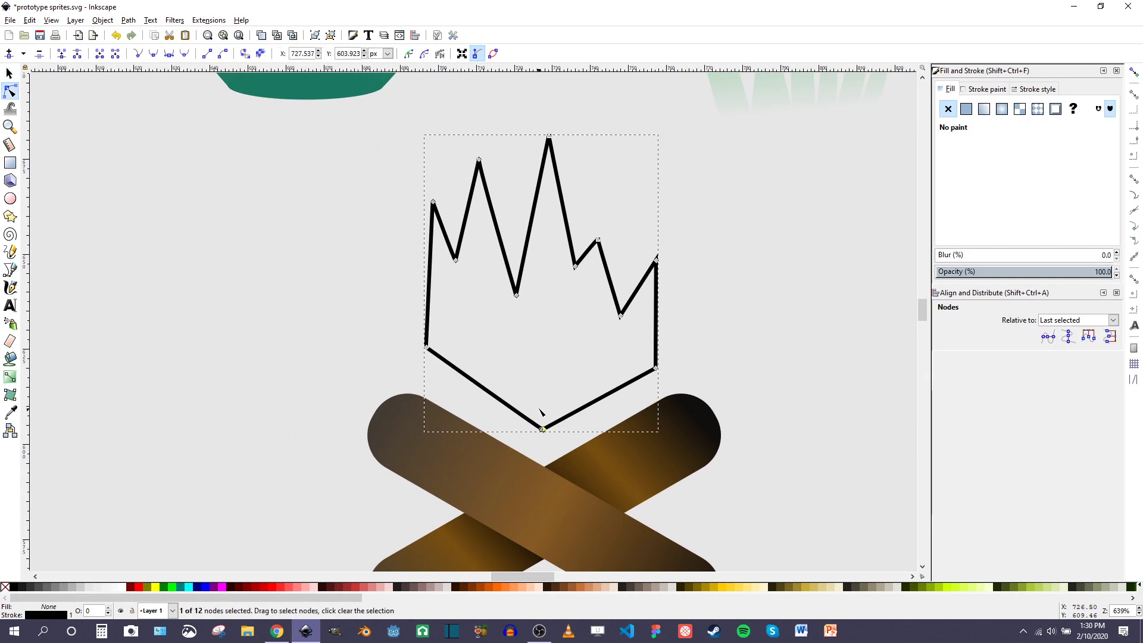
Step: Adjust the flame outline's bottom nodes and make them symmetric to round its base
scroll(539, 375, "up", 2, "ctrl")
left_click_drag(616, 454, 614, 454)
scroll(517, 319, "down", 2, "ctrl")
middle_click_drag(517, 318, 505, 341)
scroll(499, 369, "up", 1, "ctrl")
left_click_drag(345, 336, 697, 408)
left_click(169, 53)
scroll(533, 308, "up", 3)
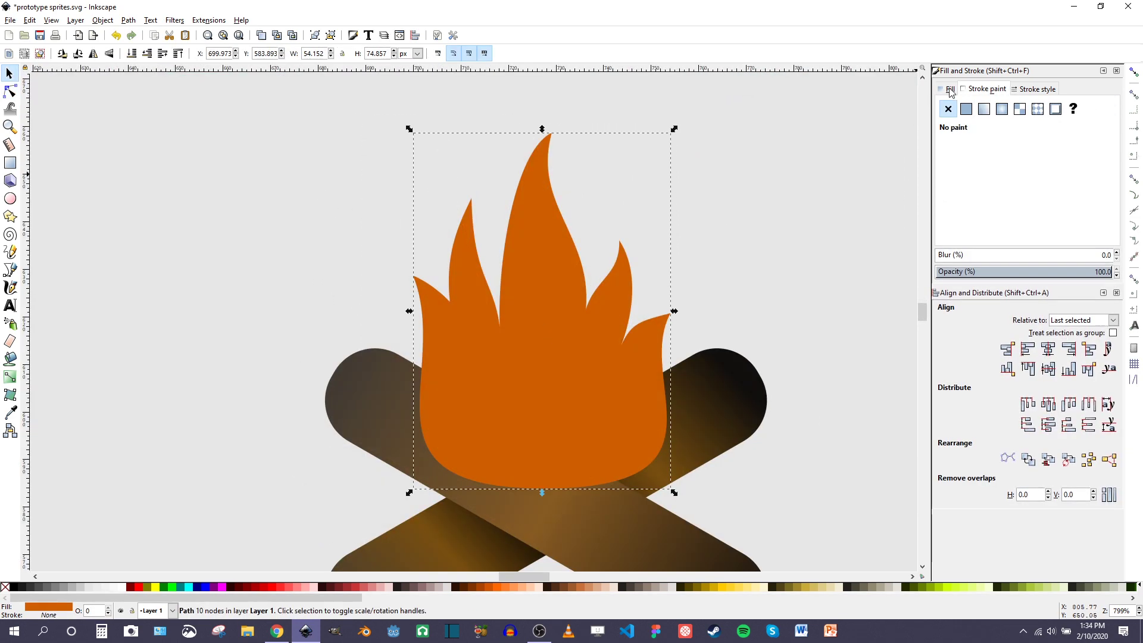
Step: Give the orange flame a linear gradient fill and run it vertically from the base towards the tip
left_click(950, 89)
left_click(983, 109)
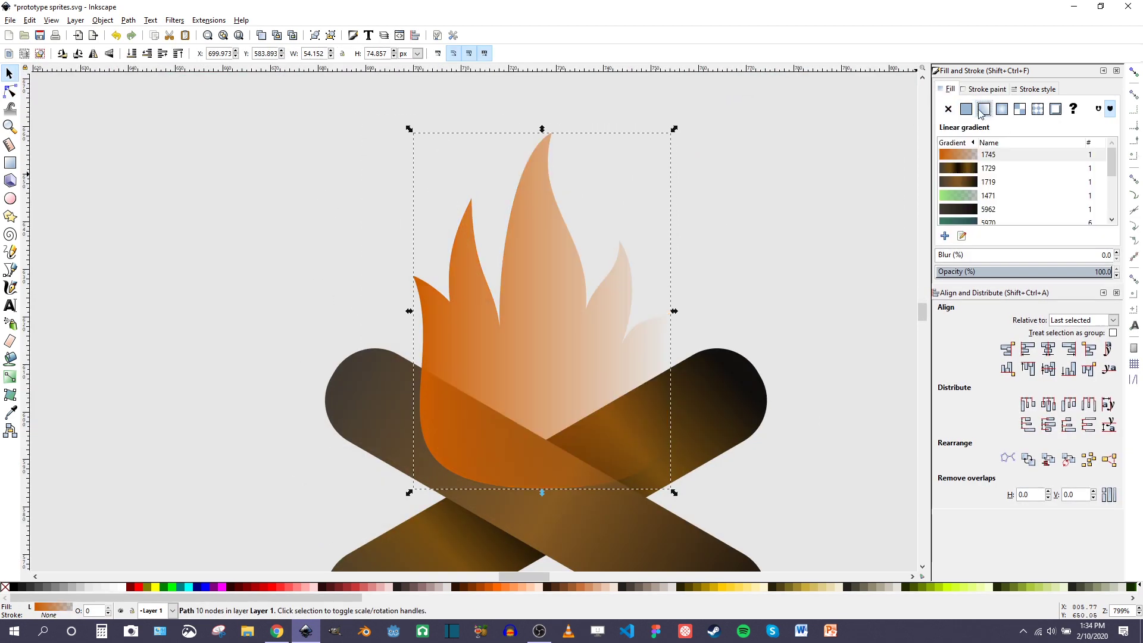
left_click_drag(563, 466, 557, 184)
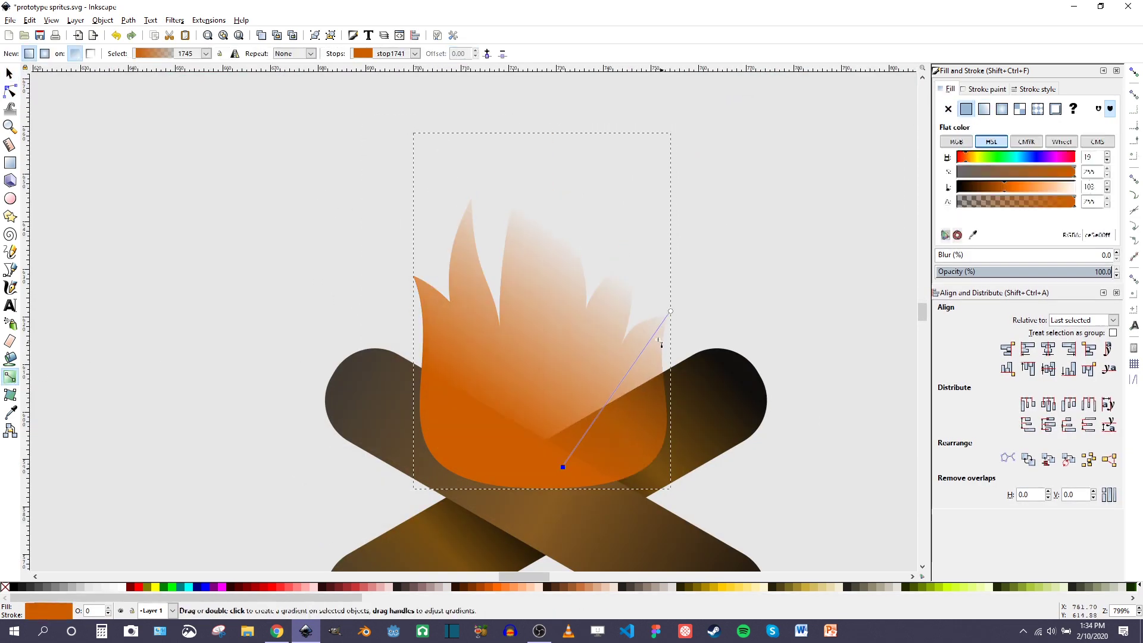
Step: Recolour the gradient's base stop yellow-orange, raise the upper stop's alpha to 219 and shift its hue towards red
left_click(971, 158)
left_click(1019, 187)
left_click(557, 184)
left_click(1057, 201)
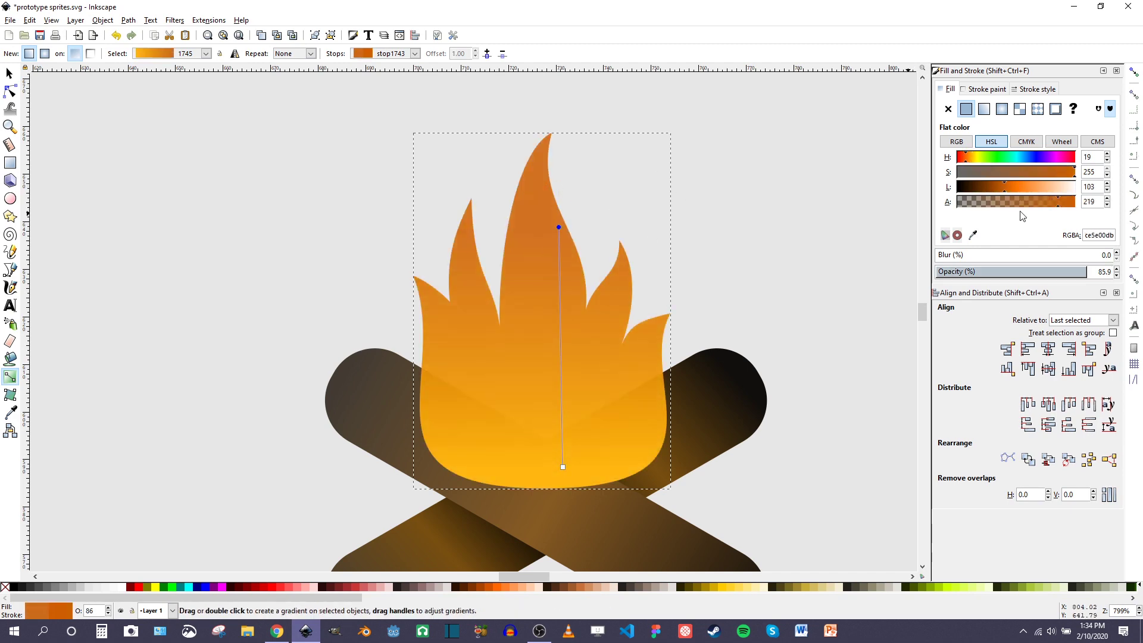
left_click_drag(965, 164, 961, 162)
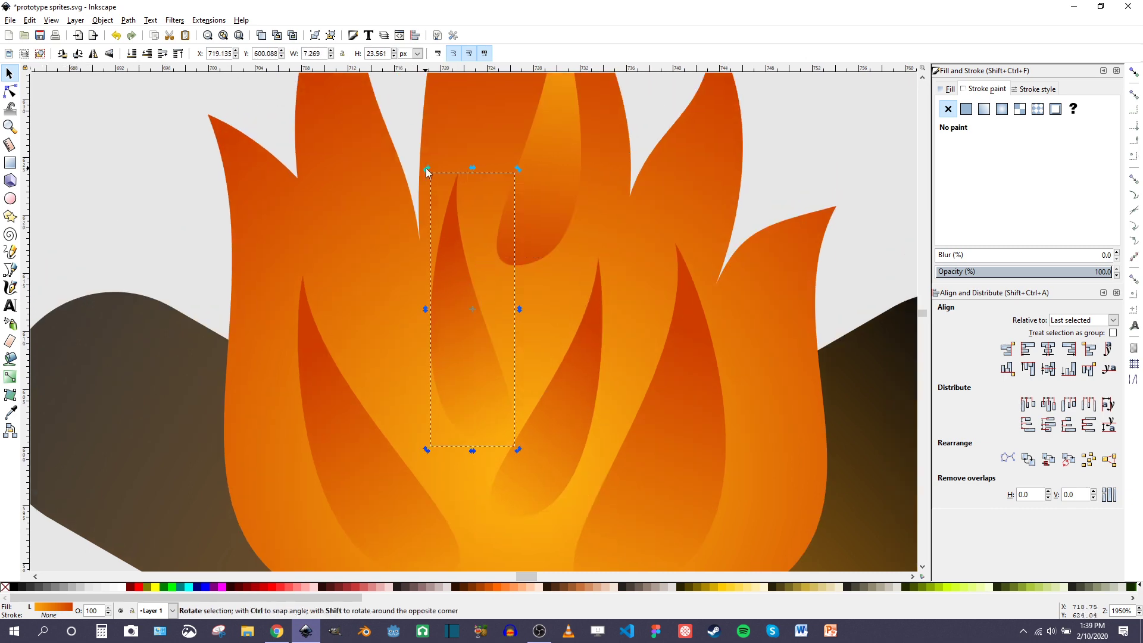
Step: Rotate the narrow inner flame tongue near the middle of the fire and clear the selection
left_click_drag(426, 171, 420, 284)
left_click(578, 392)
scroll(577, 357, "up", 5)
left_click(576, 269)
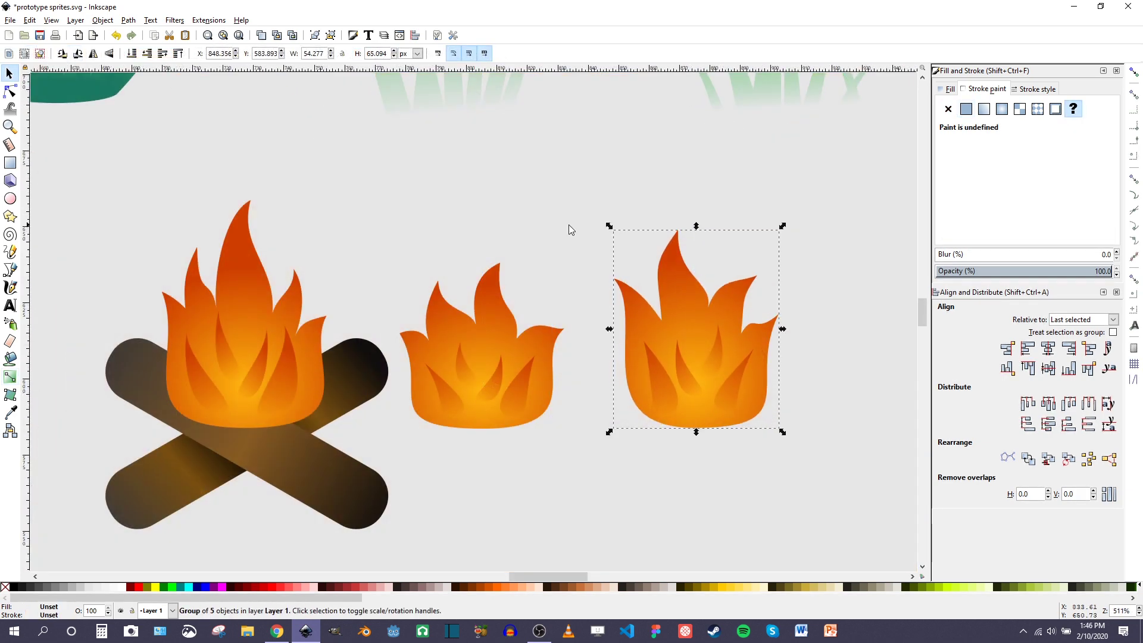
left_click(569, 224)
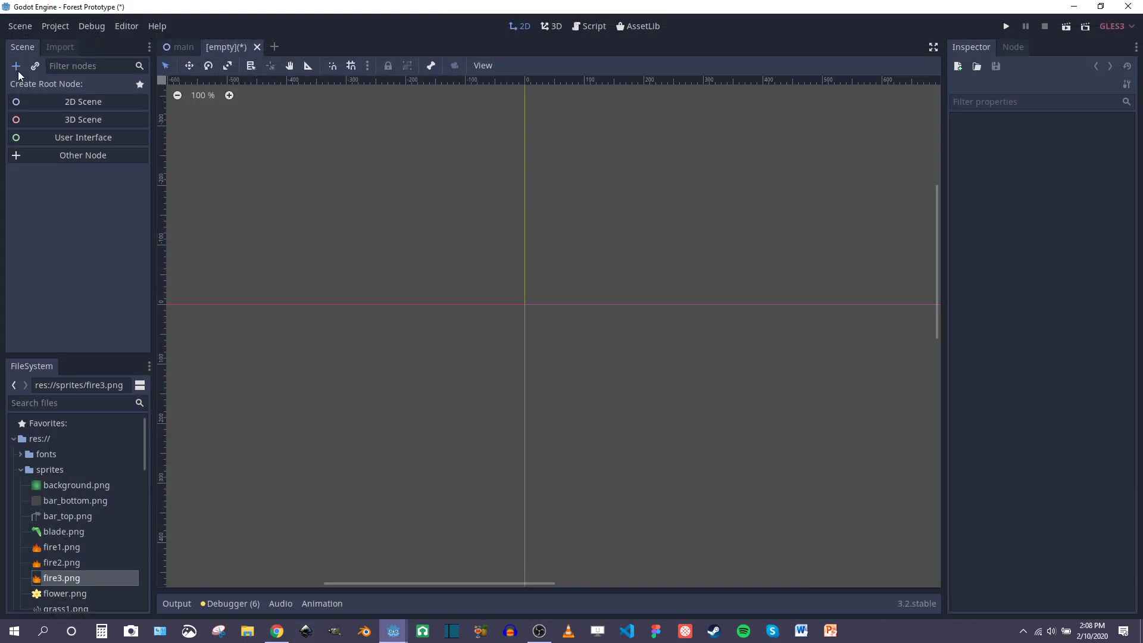
Step: Switch to Godot, create a StaticBody2D root node in the empty scene and add a Sprite as its child
left_click(17, 67)
type("static")
double_click(493, 318)
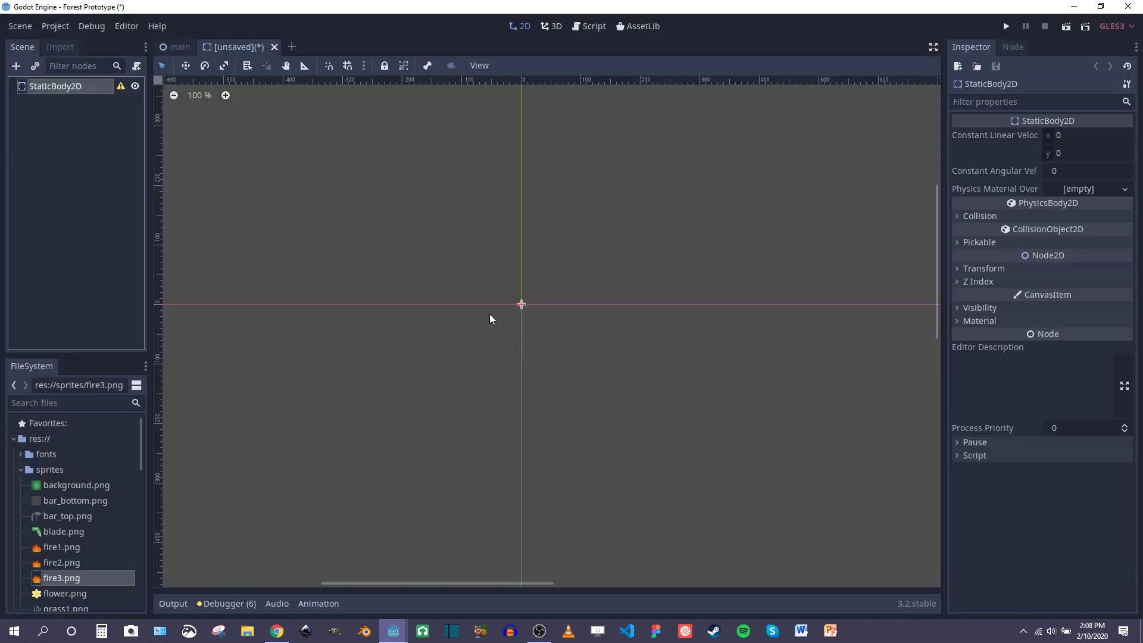
right_click(37, 88)
left_click(65, 95)
type("sprite")
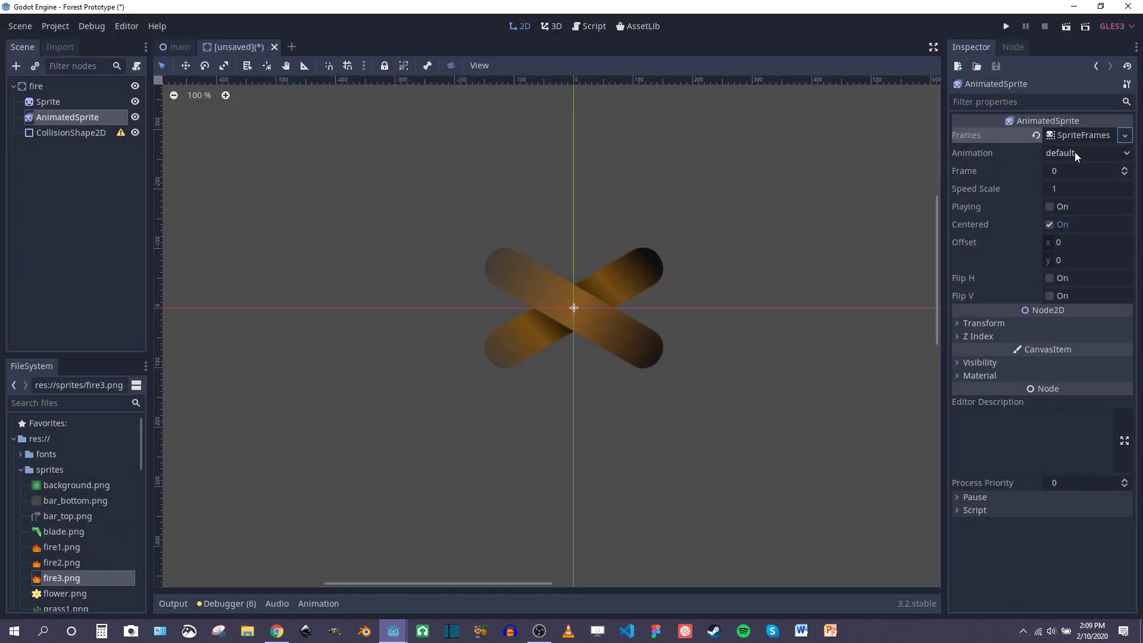
Step: Add fire1.png, fire2.png and fire3.png as frames of the AnimatedSprite's burn animation and turn on Playing
left_click(1078, 136)
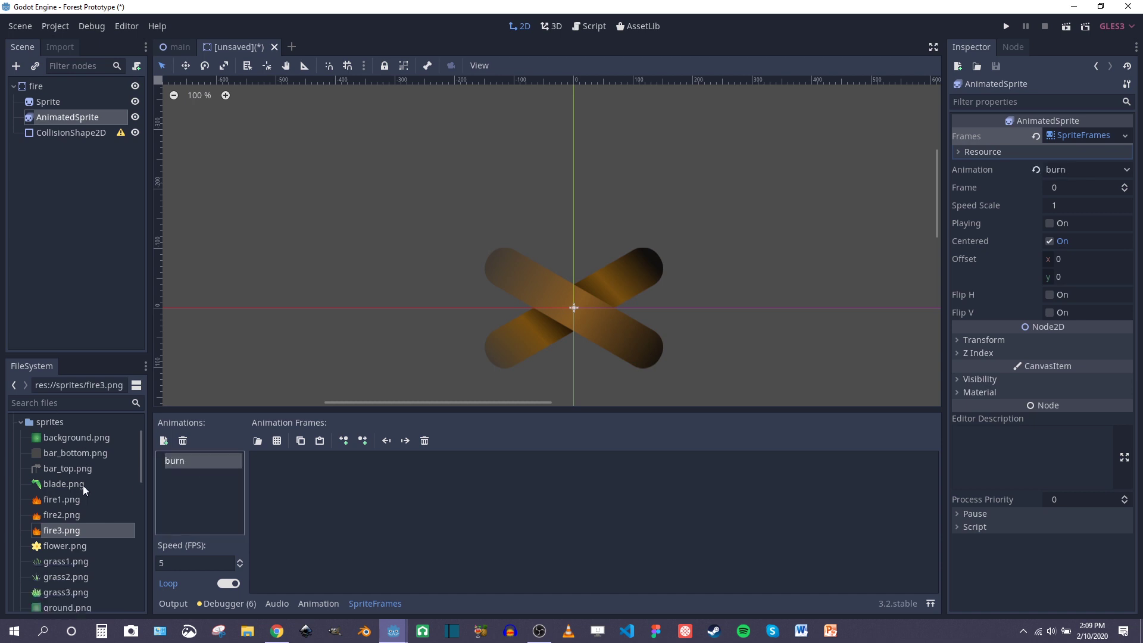
left_click_drag(66, 505, 292, 488)
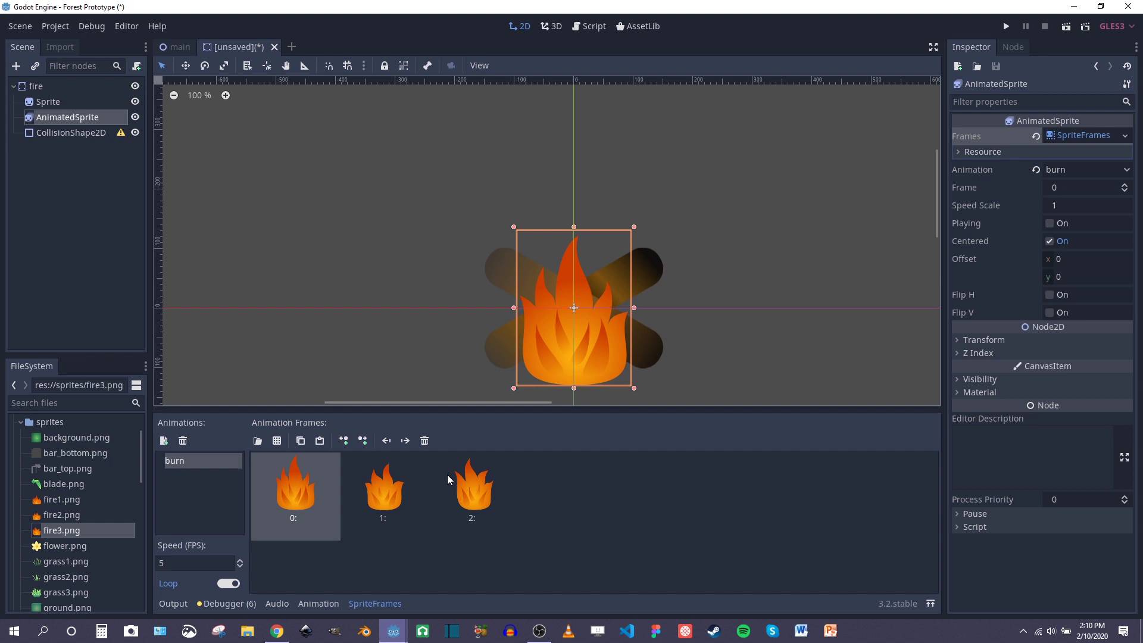
left_click(1049, 223)
scroll(605, 306, "up", 4)
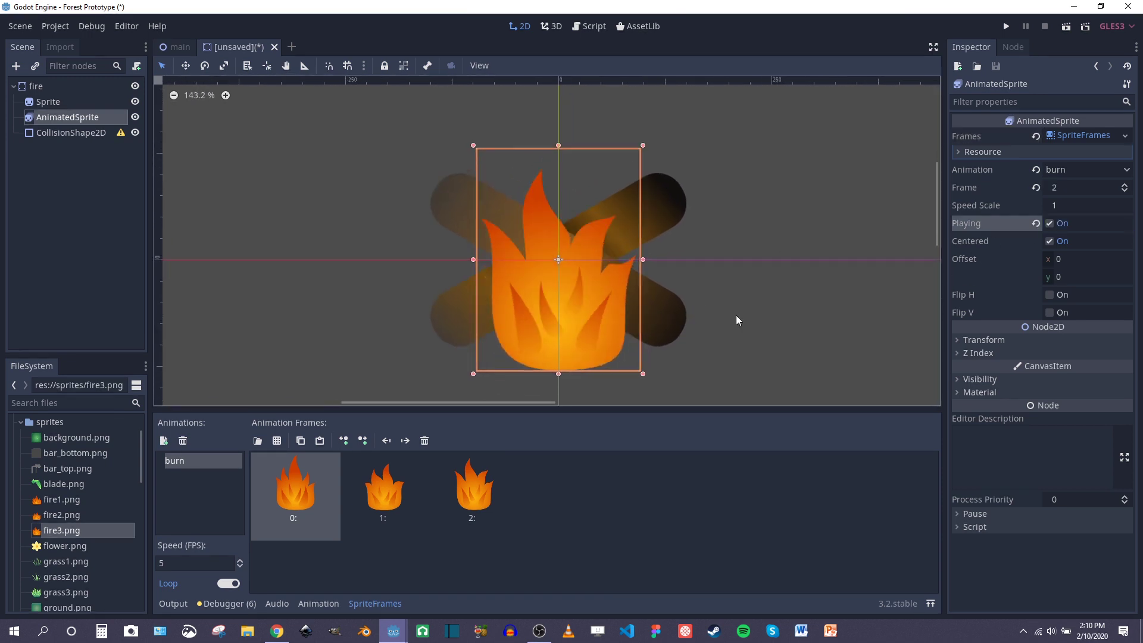
Step: Move the AnimatedSprite straight up so the base of the flames rests on the crossing of the logs
scroll(591, 366, "down", 3)
left_click_drag(592, 366, 592, 278)
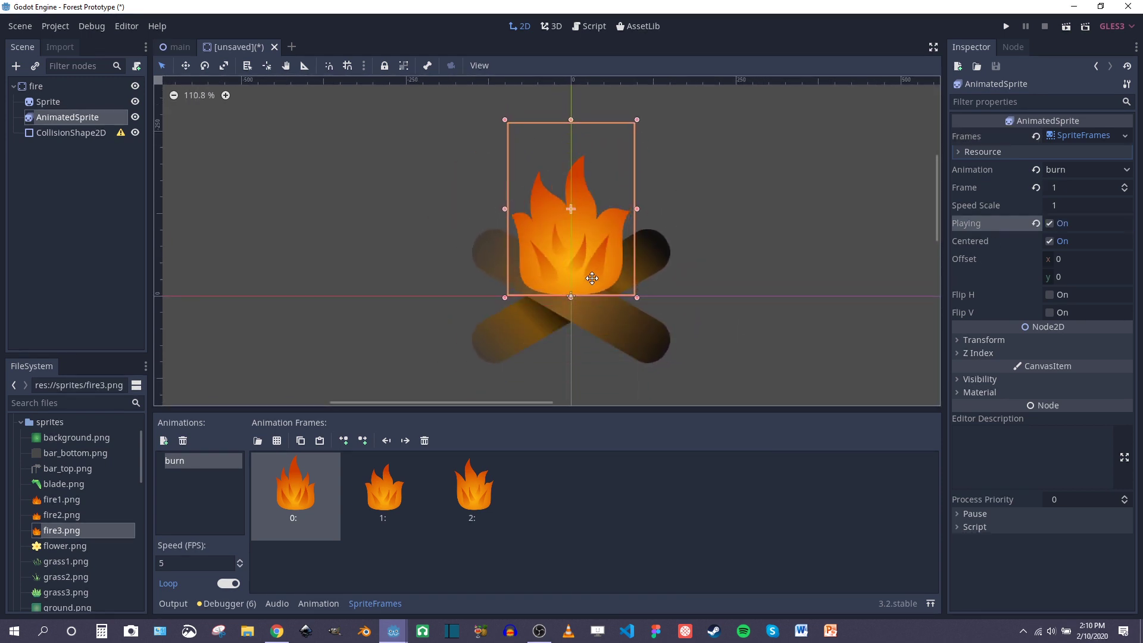
middle_click_drag(695, 217, 687, 224)
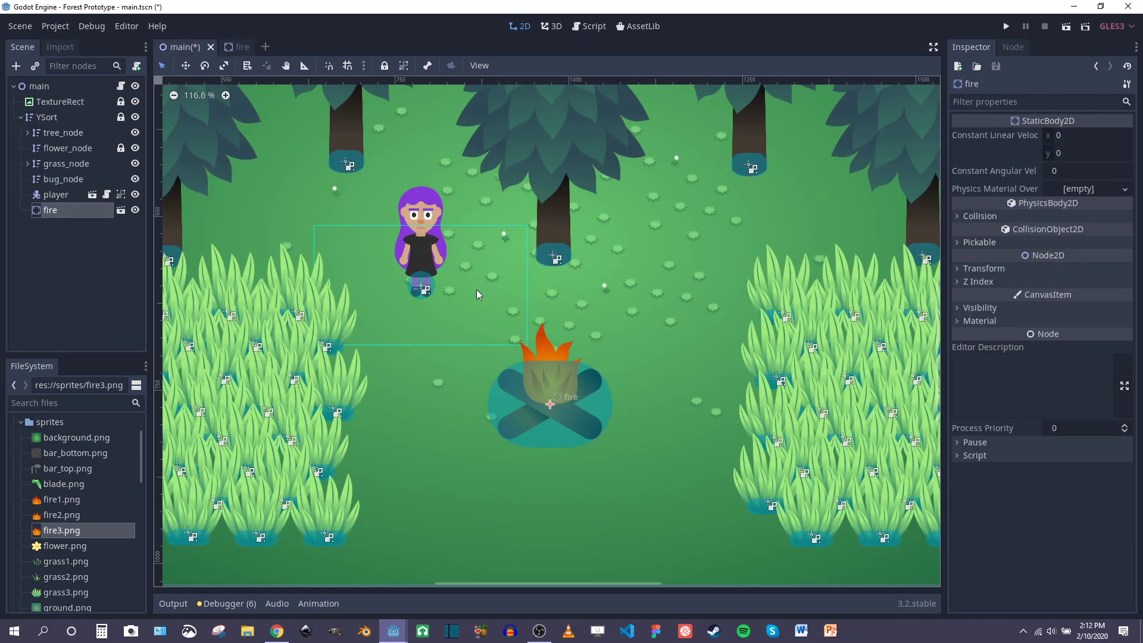
Step: Move the player in front of the campfire to test the draw order, and return it to its original spot
left_click_drag(420, 253, 544, 379)
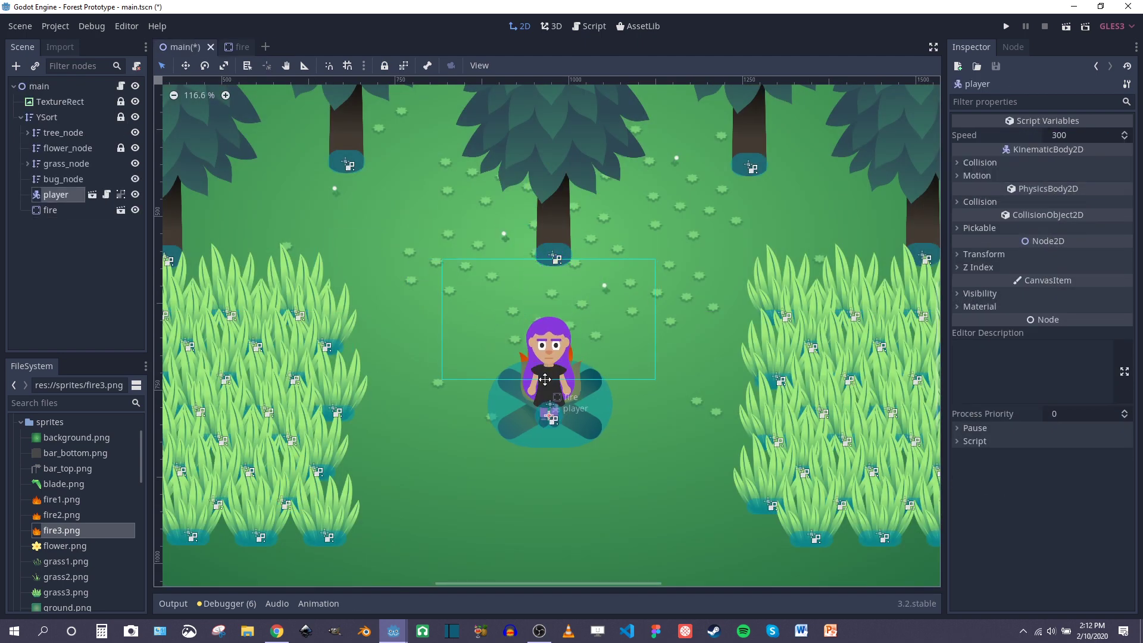
left_click_drag(544, 317, 420, 251)
scroll(588, 242, "down", 3)
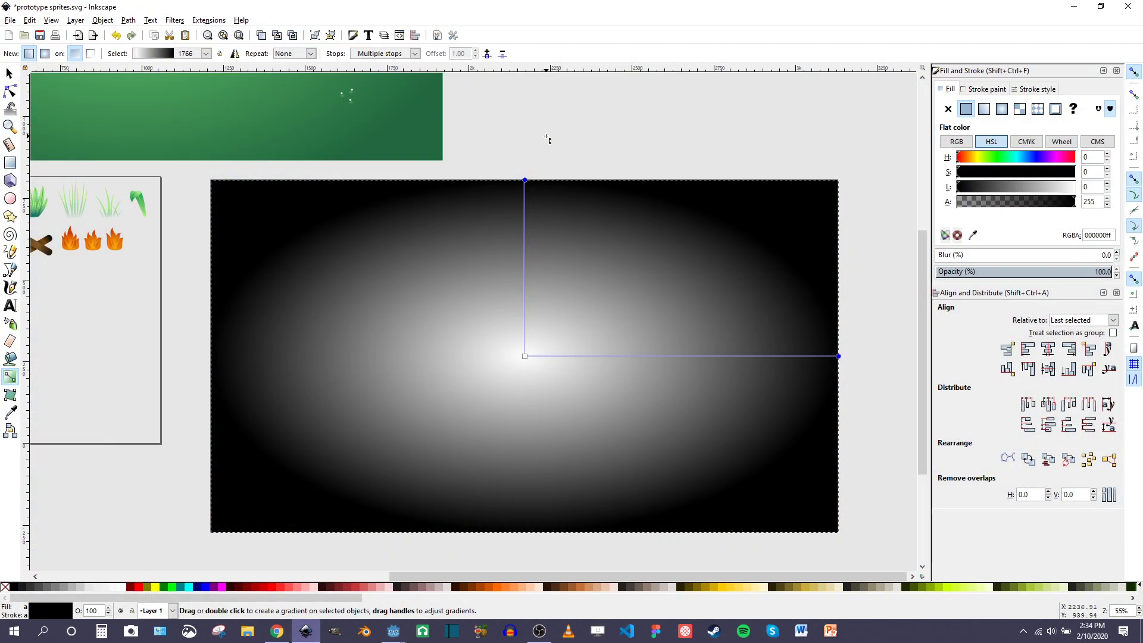
Step: Switch to Inkscape and select the upper outer stop of the large rectangle's radial gradient
left_click(546, 137)
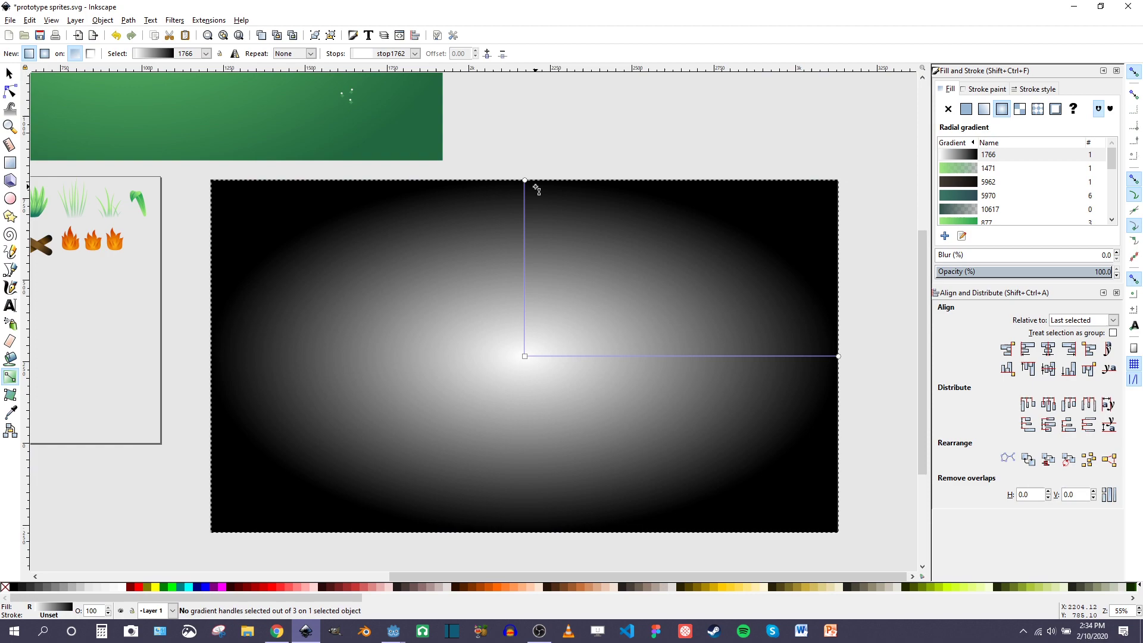
left_click(524, 180)
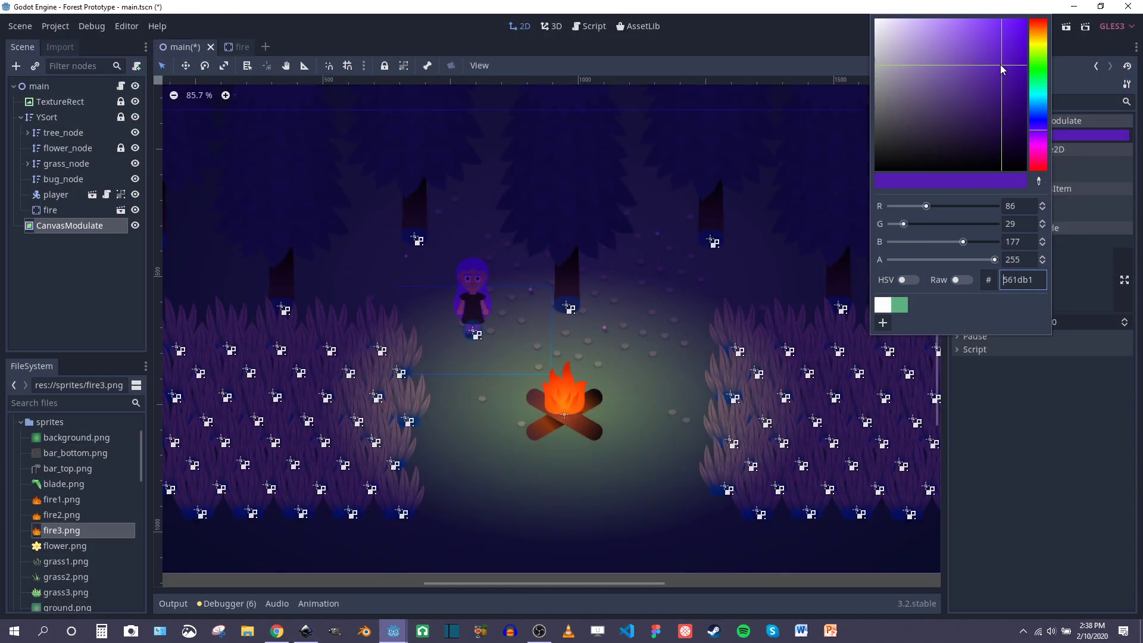
Step: Return to Godot and adjust the hue of the CanvasModulate colour in the main scene
left_click_drag(1039, 134, 833, 131)
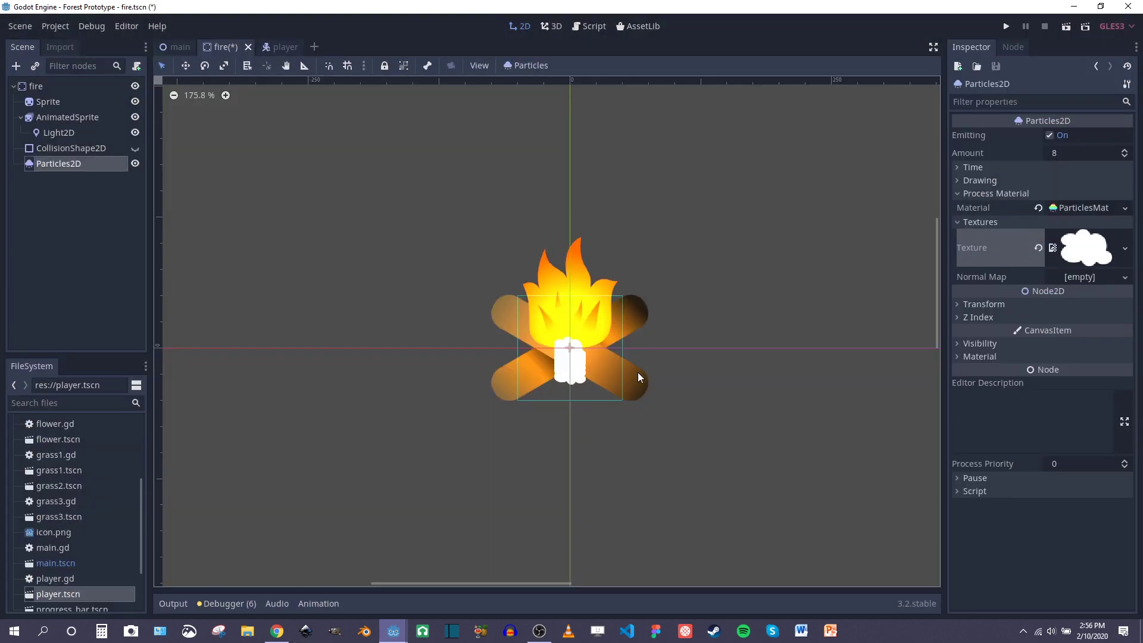
Step: Examine the process material and drawing settings of the fire scene's Particles2D
scroll(648, 336, "up", 4)
middle_click_drag(648, 336, 672, 446)
left_click(956, 221)
left_click(1080, 208)
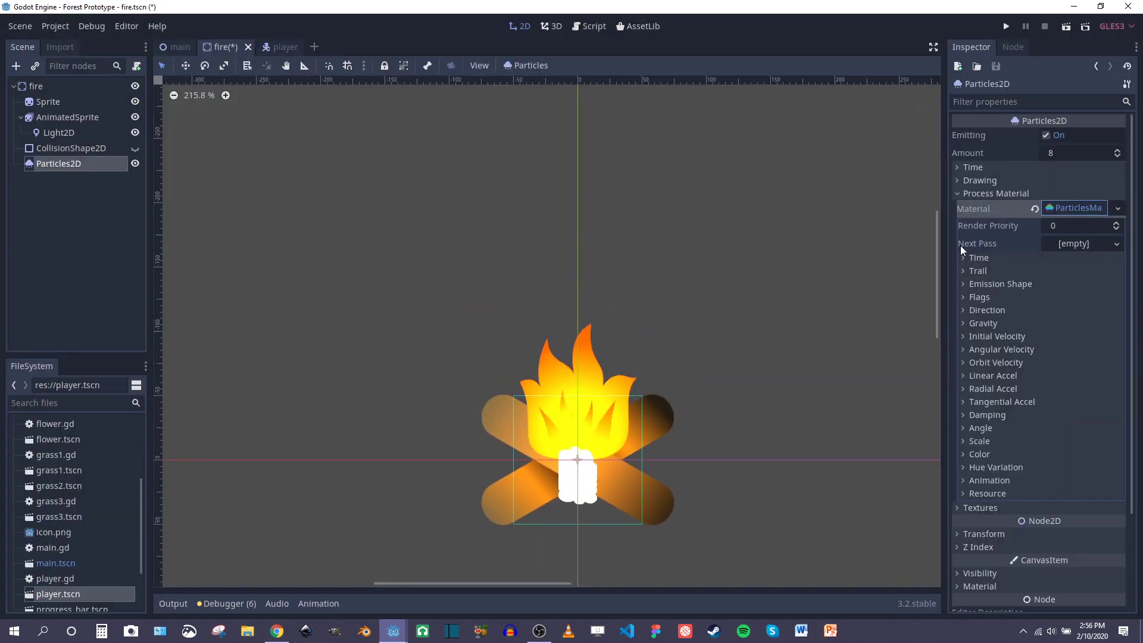
left_click(957, 193)
left_click(955, 180)
left_click(954, 177)
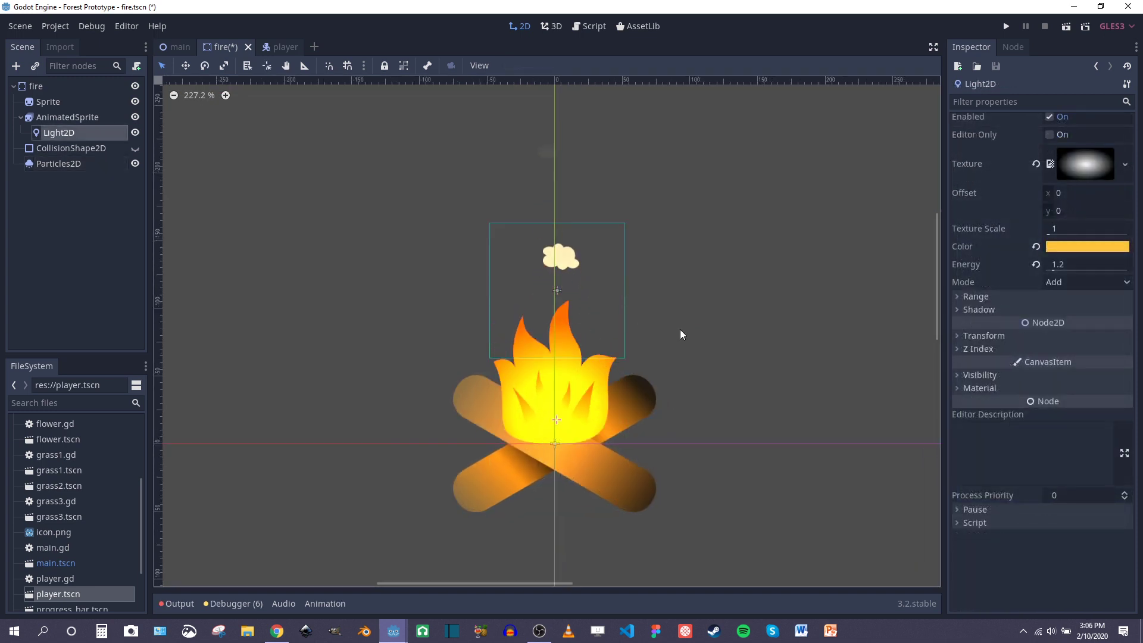
Step: Examine the campfire's smoke and light up close, and walk the player right beside the fire in the running game
scroll(581, 377, "up", 2)
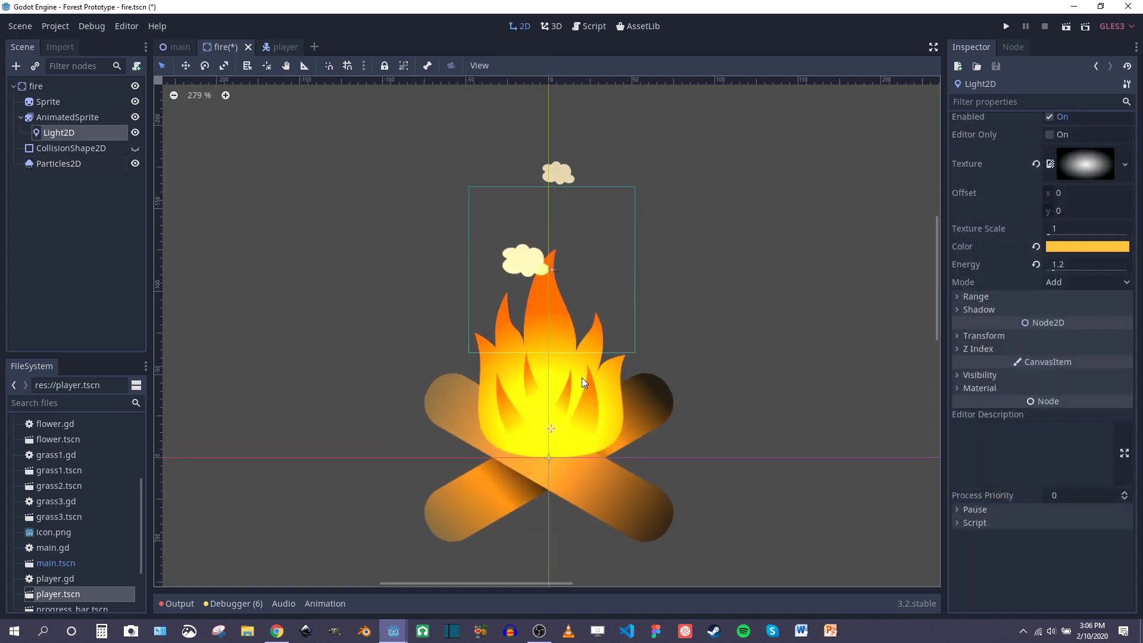
scroll(574, 407, "down", 3)
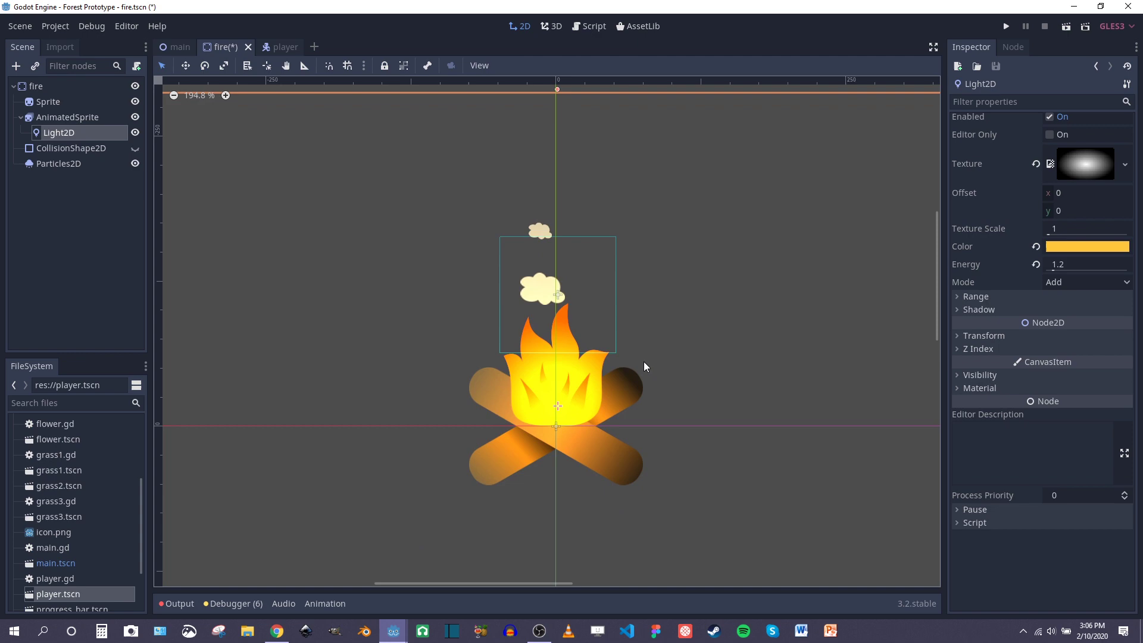
scroll(570, 393, "up", 1)
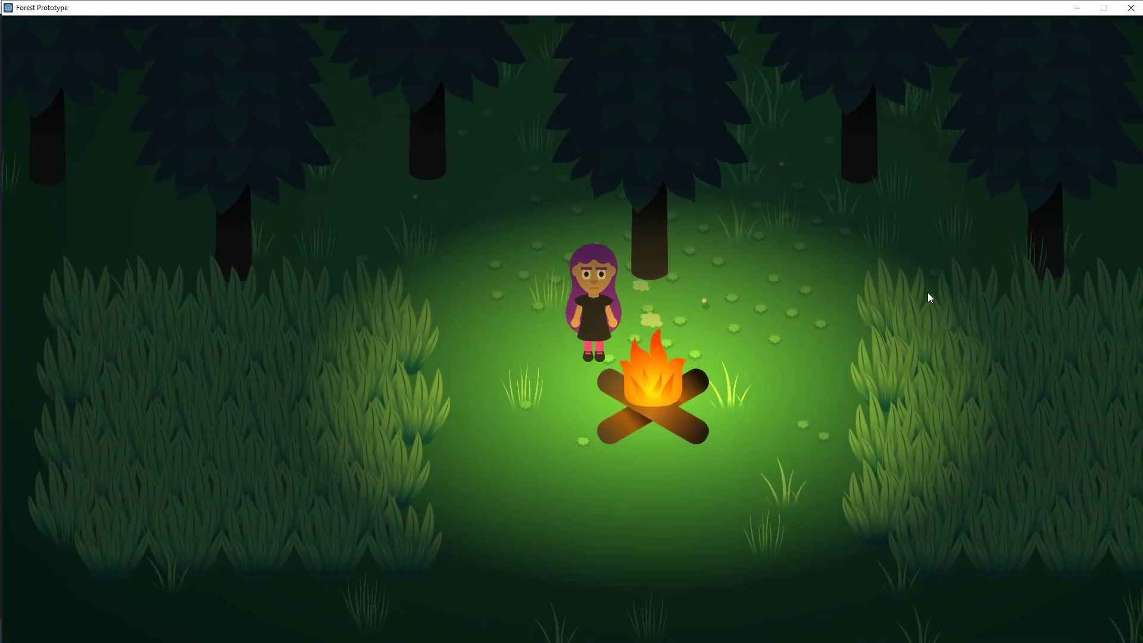
key("Right")
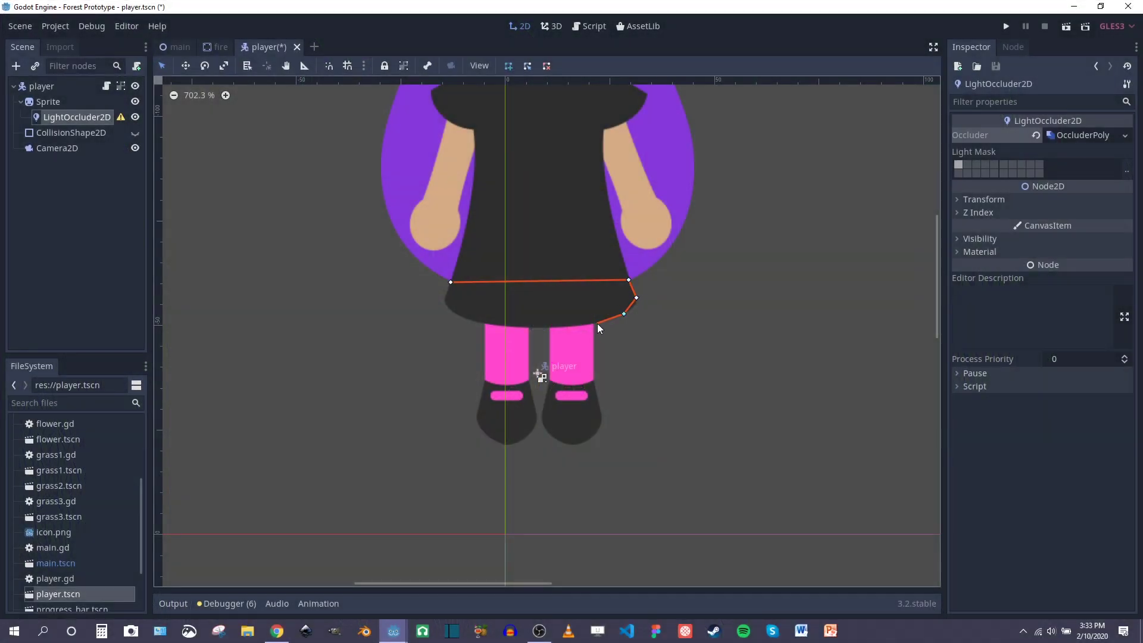
Step: Complete the player's LightOccluder2D polygon around the lower dress, legs and shoes, closing it at its starting point
left_click(594, 323)
left_click(592, 381)
left_click(601, 414)
left_click(580, 443)
left_click(503, 444)
left_click(479, 426)
left_click(452, 285)
scroll(540, 341, "down", 6)
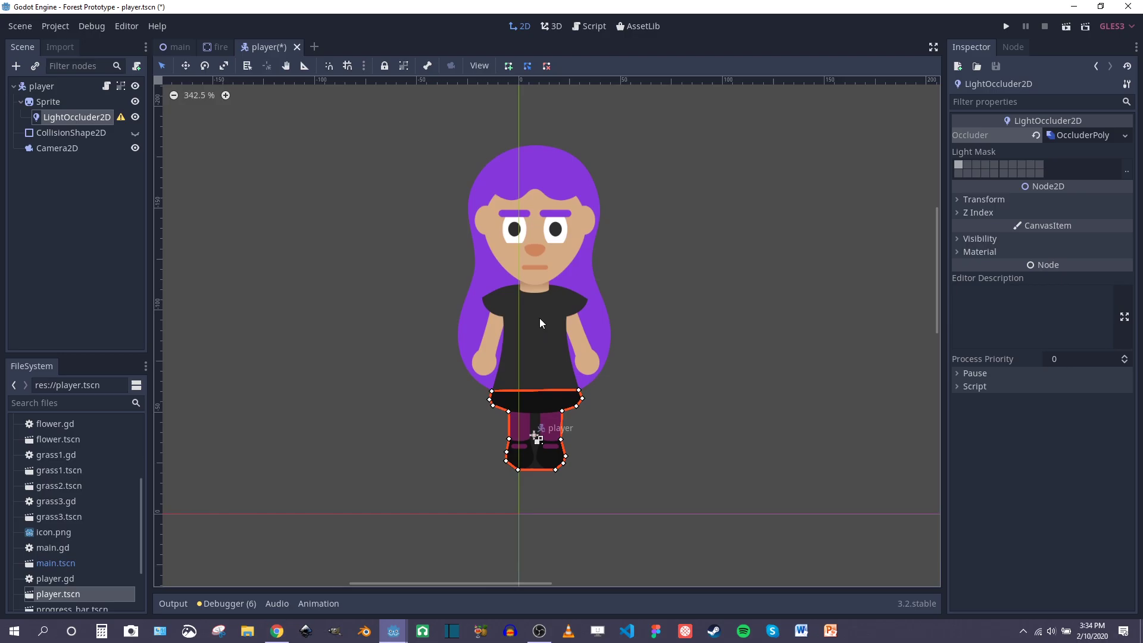
Step: Run the game and walk the player around the campfire to check the shadow cast by its light
key("F5")
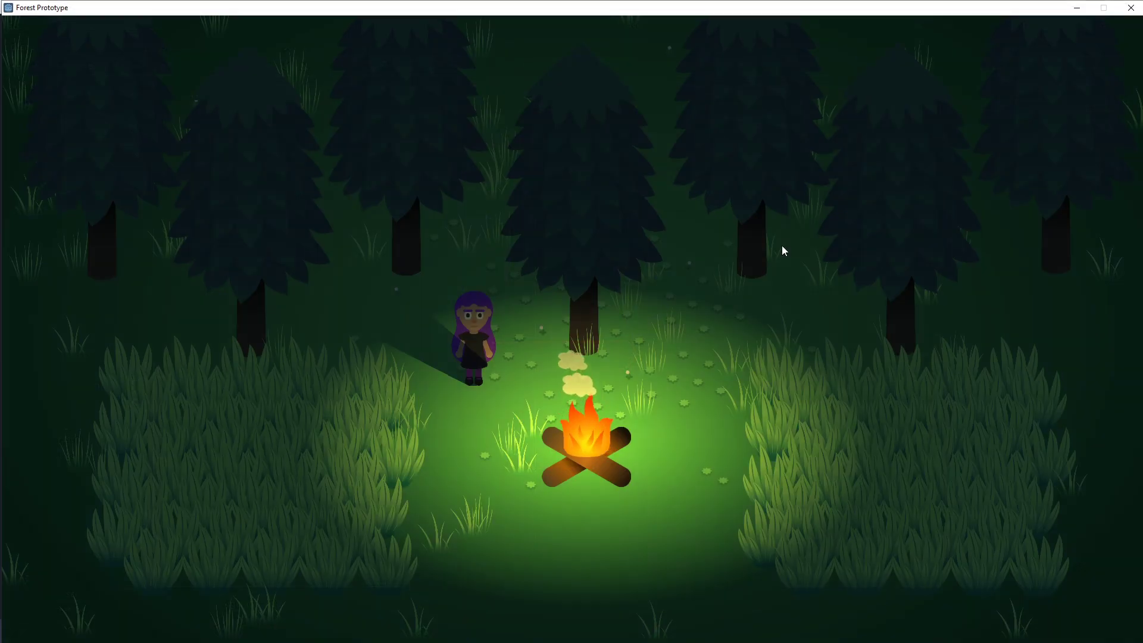
key("Right")
key("Down")
key("Left")
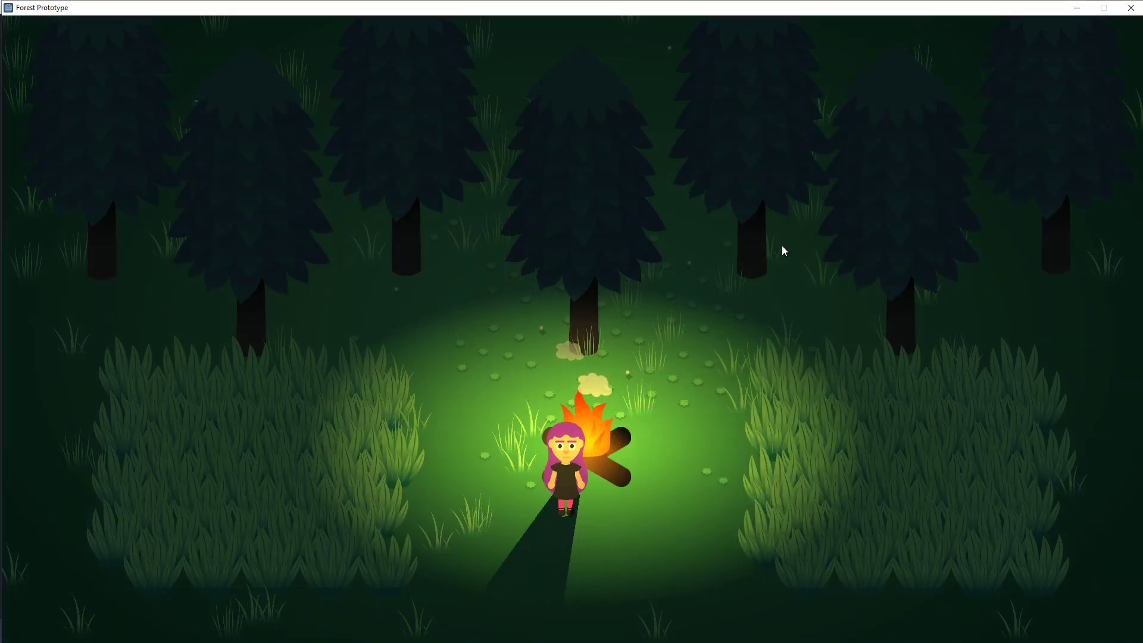
Step: Walk the player past the trees and around every side of the campfire to examine the shadow direction
key("Up")
key("Left")
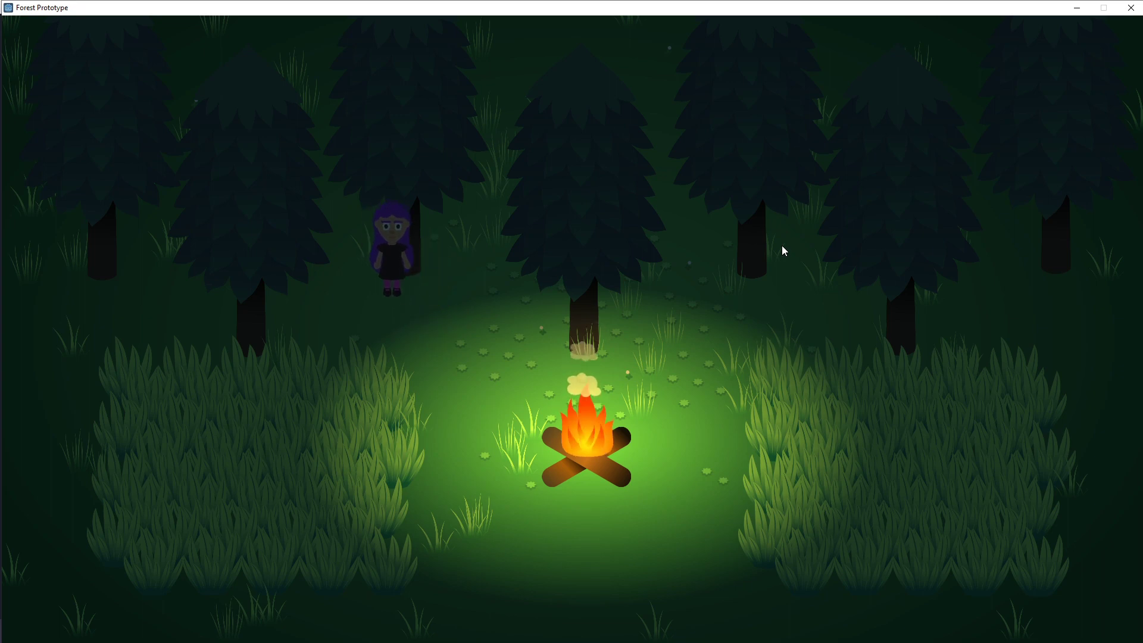
key("Down")
key("Right")
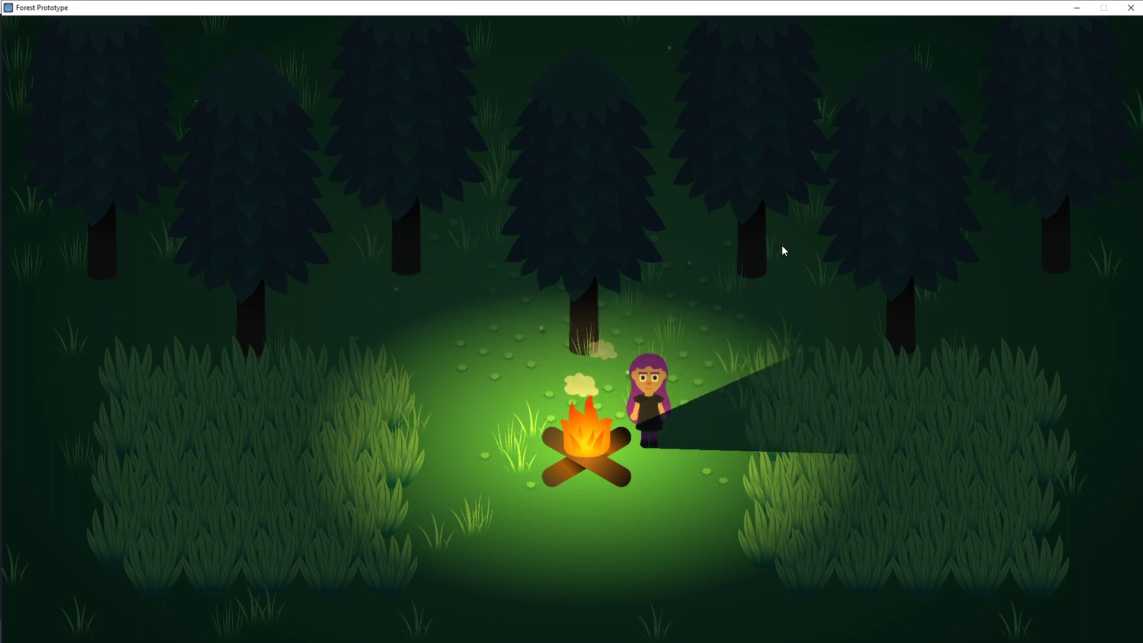
key("Down")
key("Left")
key("Up")
key("Right")
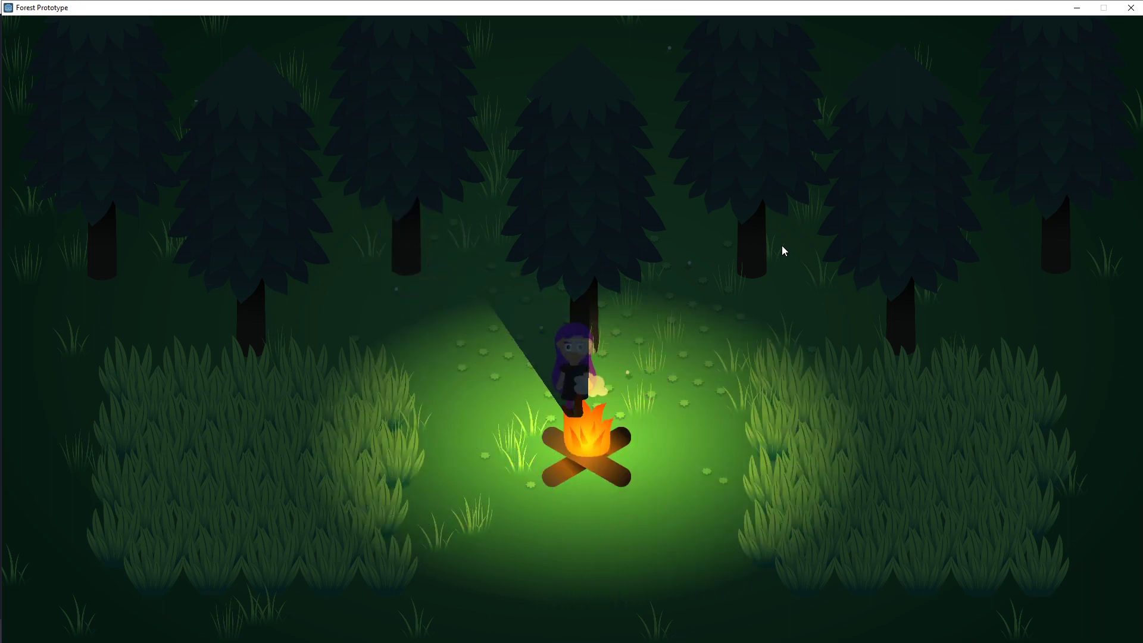
key("Right")
key("Down")
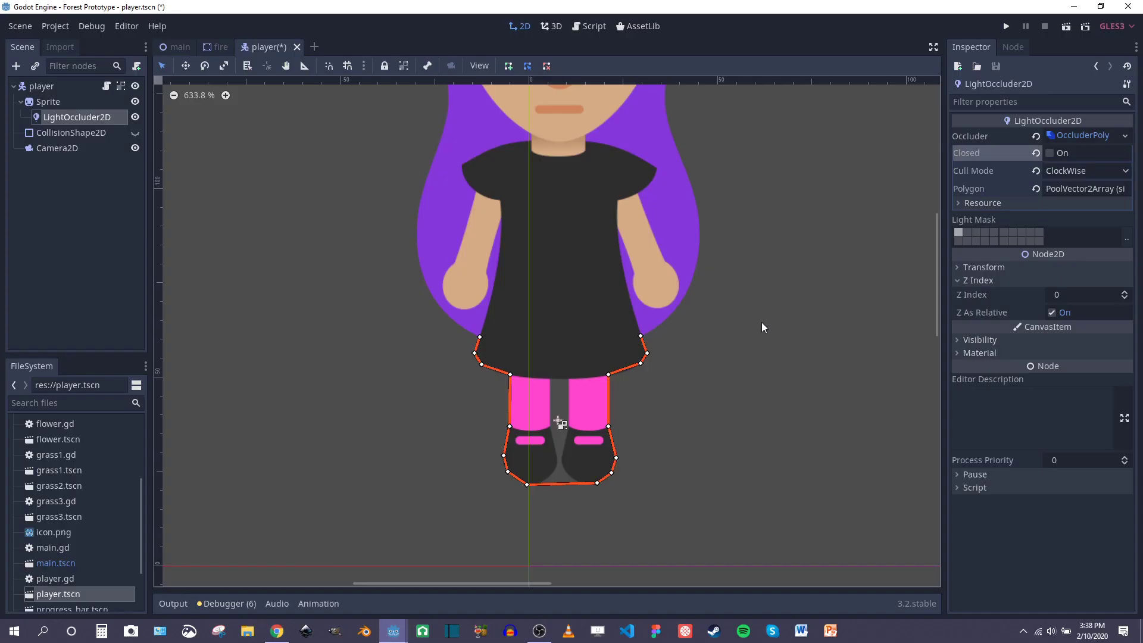
Step: Turn on the Closed option of the player's LightOccluder2D polygon
scroll(622, 400, "down", 1)
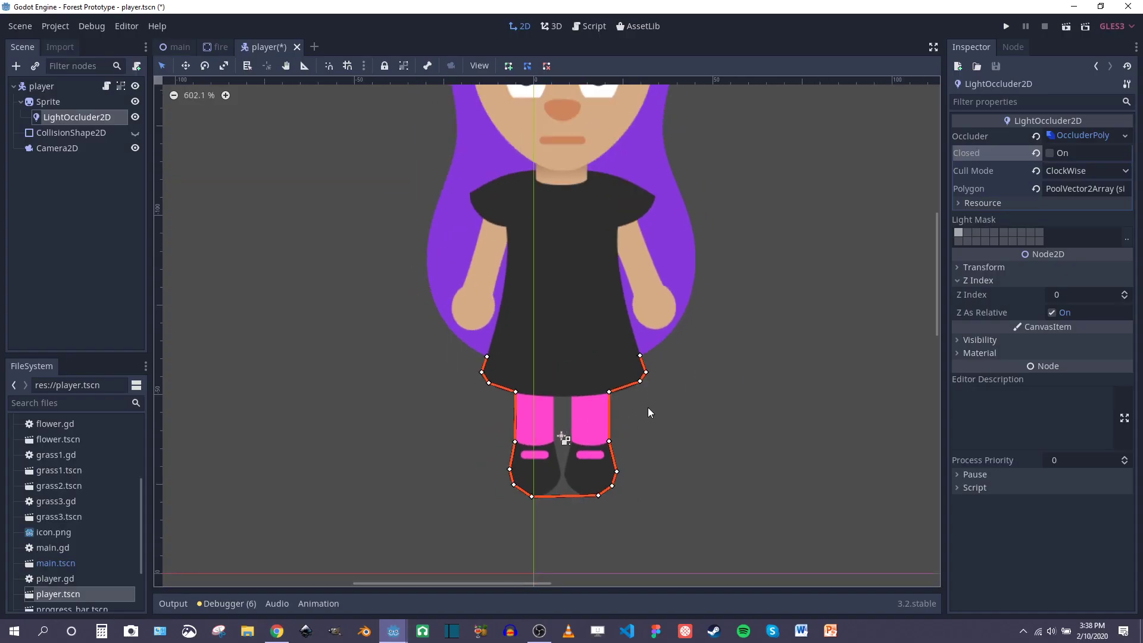
left_click(1049, 152)
middle_click_drag(689, 393, 707, 361)
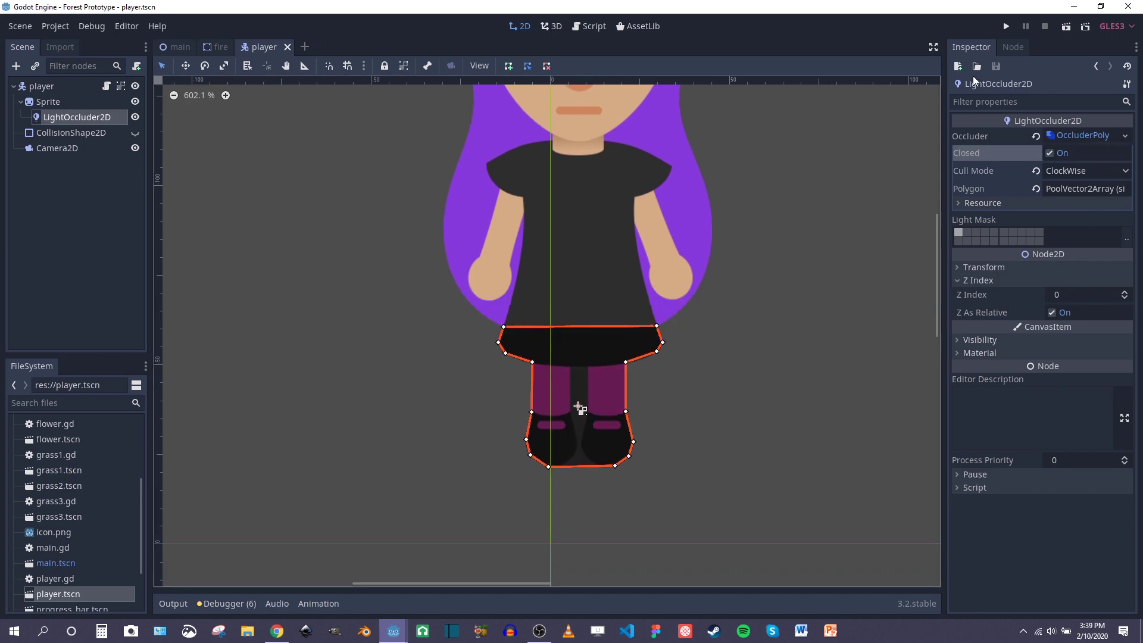
Step: Run the game and walk the player past the campfire to check the shadow from the closed occluder
left_click(1005, 27)
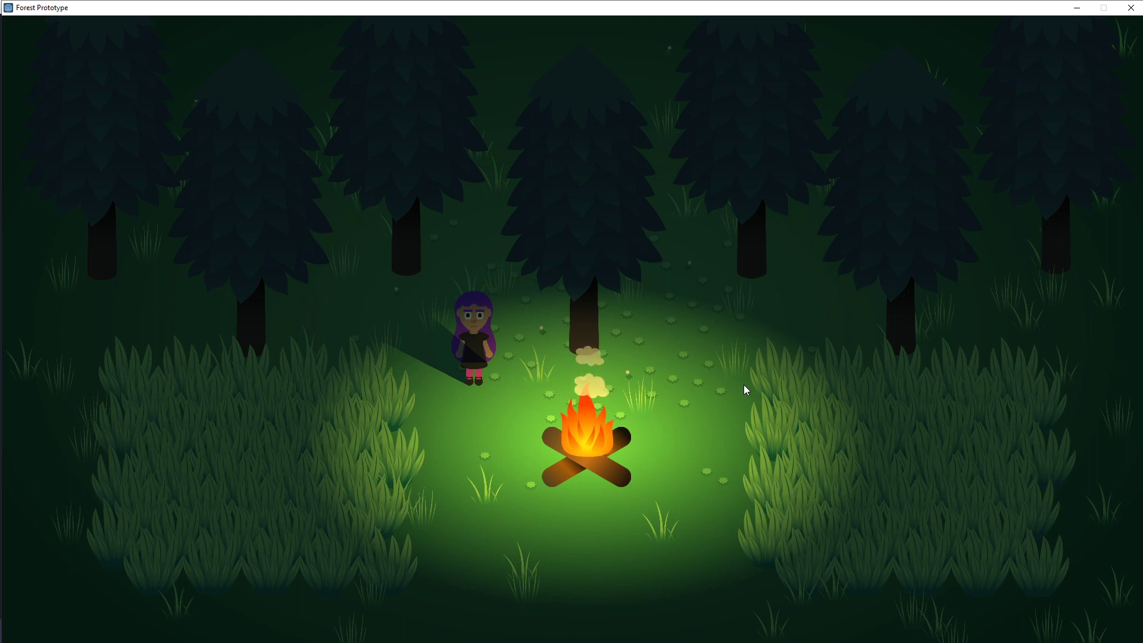
key("Down")
key("Right")
key("Right")
key("Down")
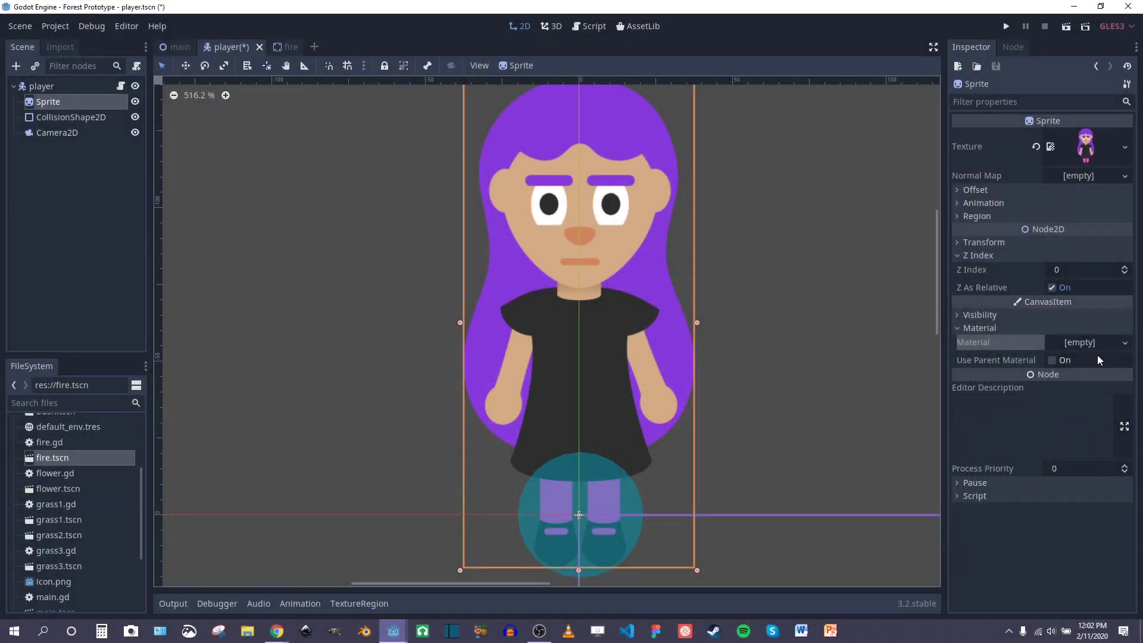
Step: Give the player's Sprite a new CanvasItemMaterial and set its light mode to Unshaded
left_click(1125, 343)
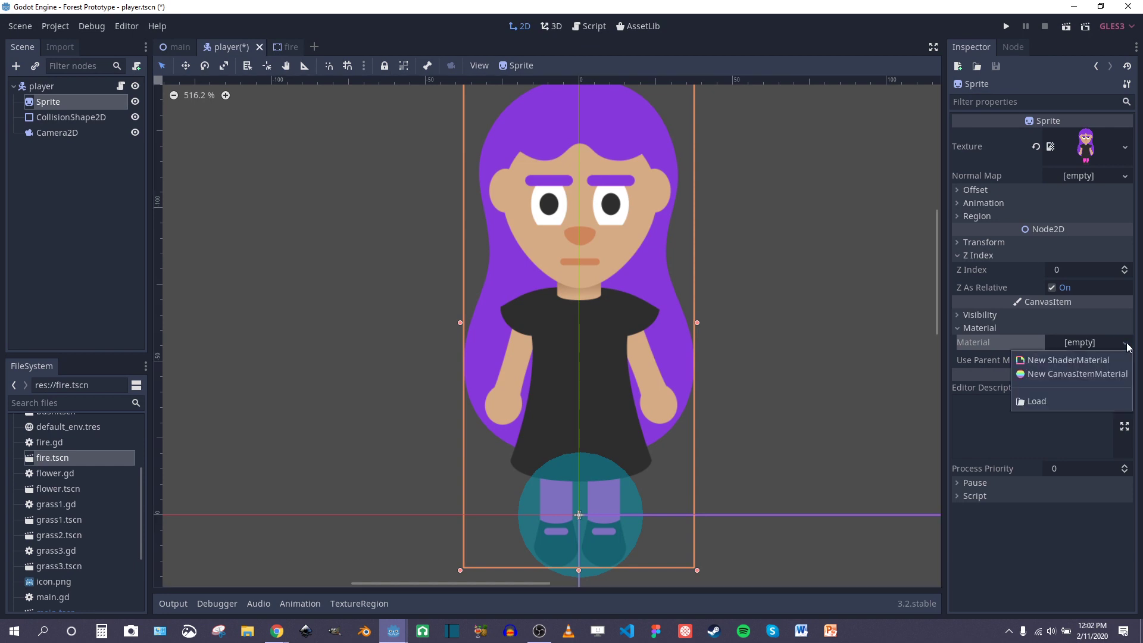
left_click(1052, 375)
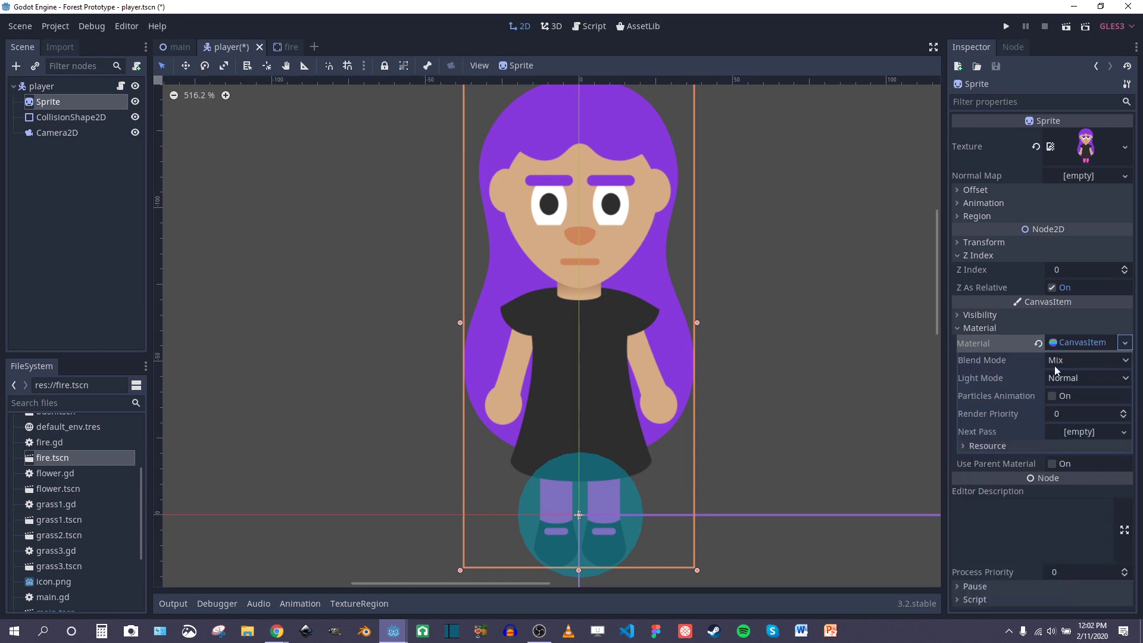
left_click(1121, 379)
left_click(1074, 410)
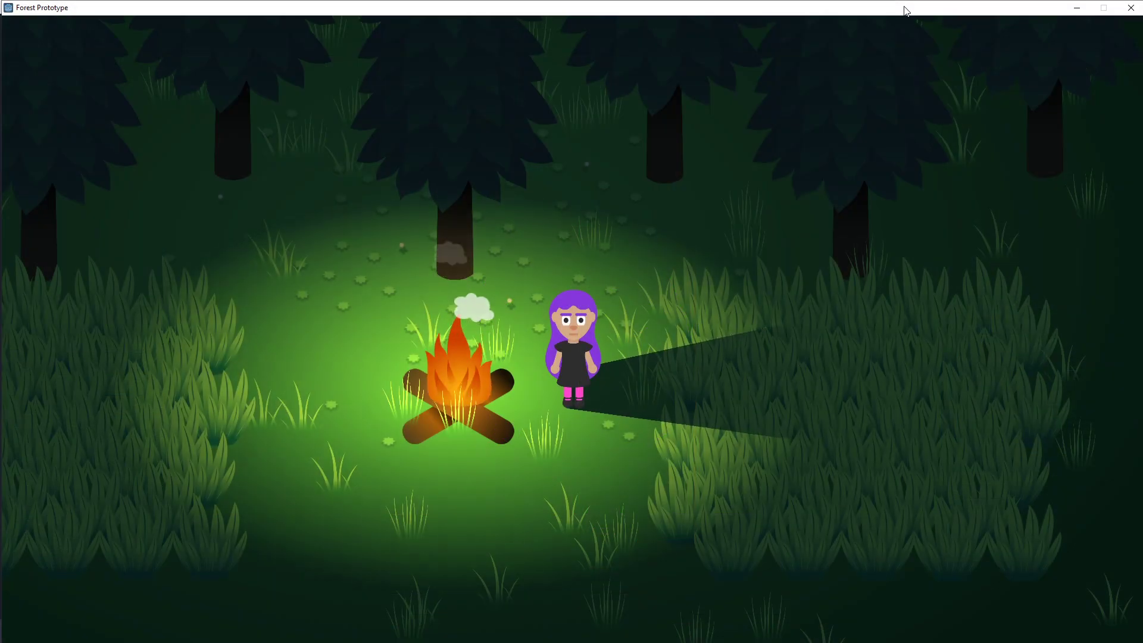
Step: Walk the player around the campfire in the running game to check the sprite's unshaded colours
key("Down")
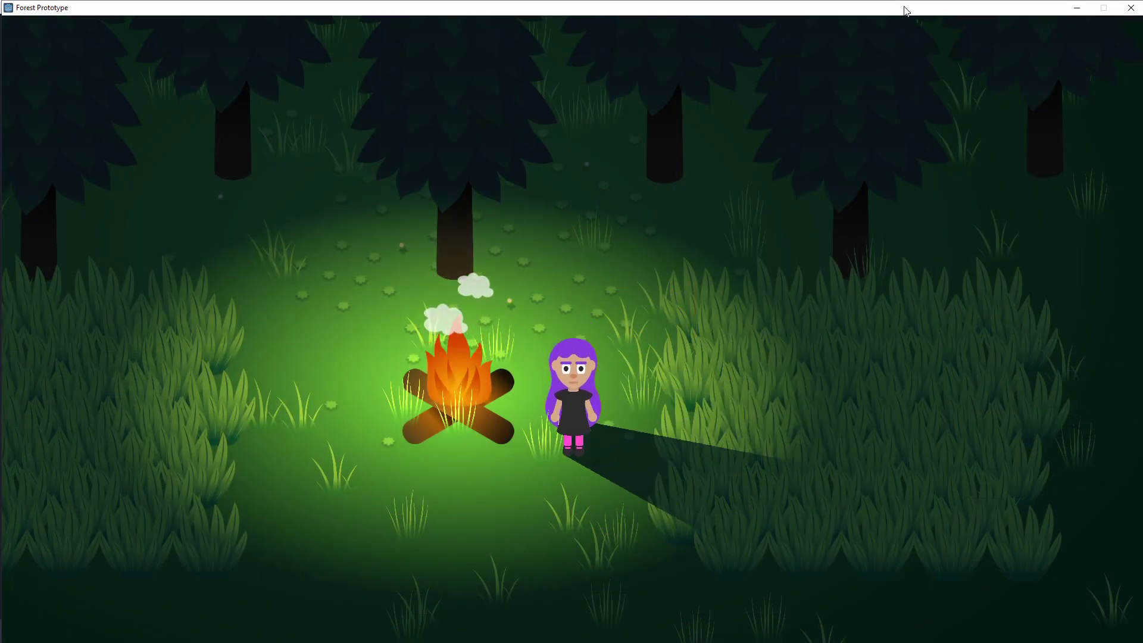
key("Left")
key("Left")
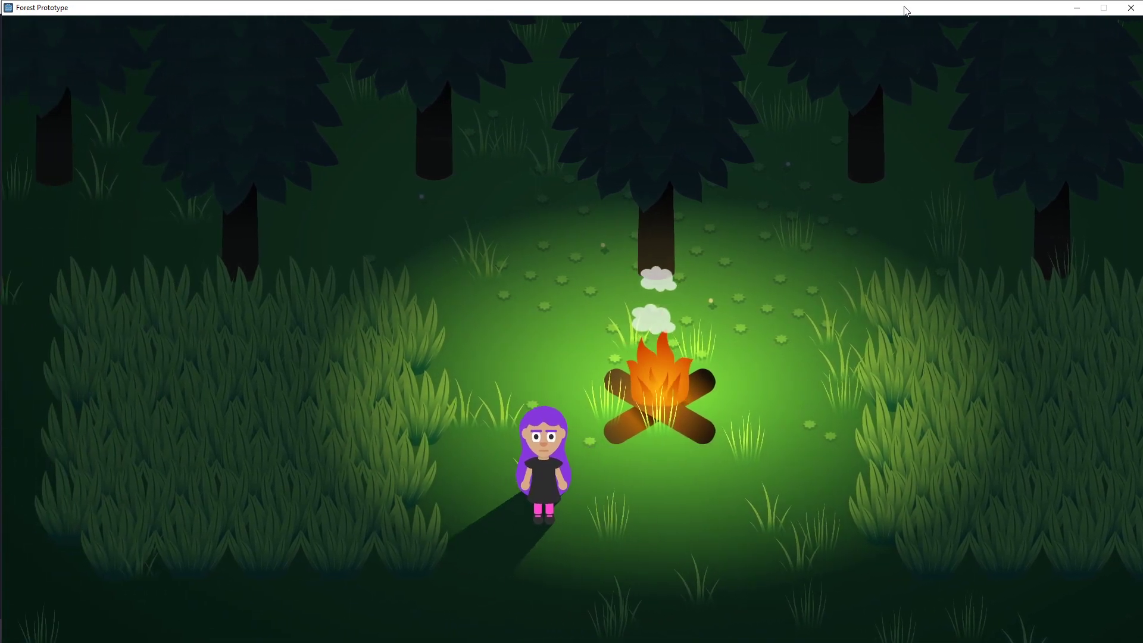
key("Up")
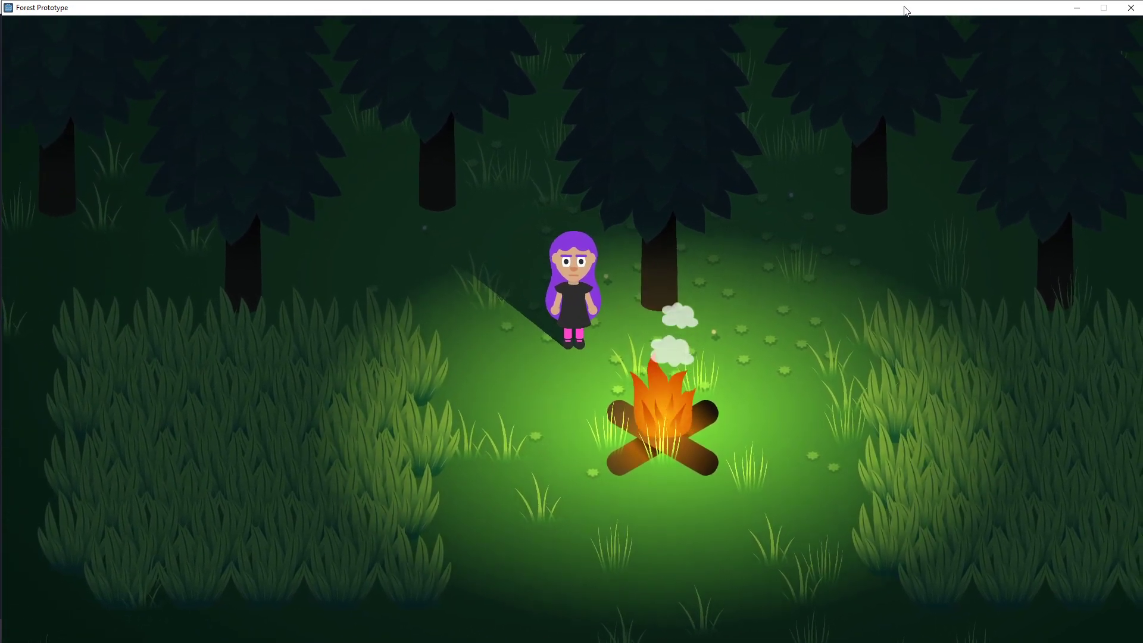
key("Right")
key("Down")
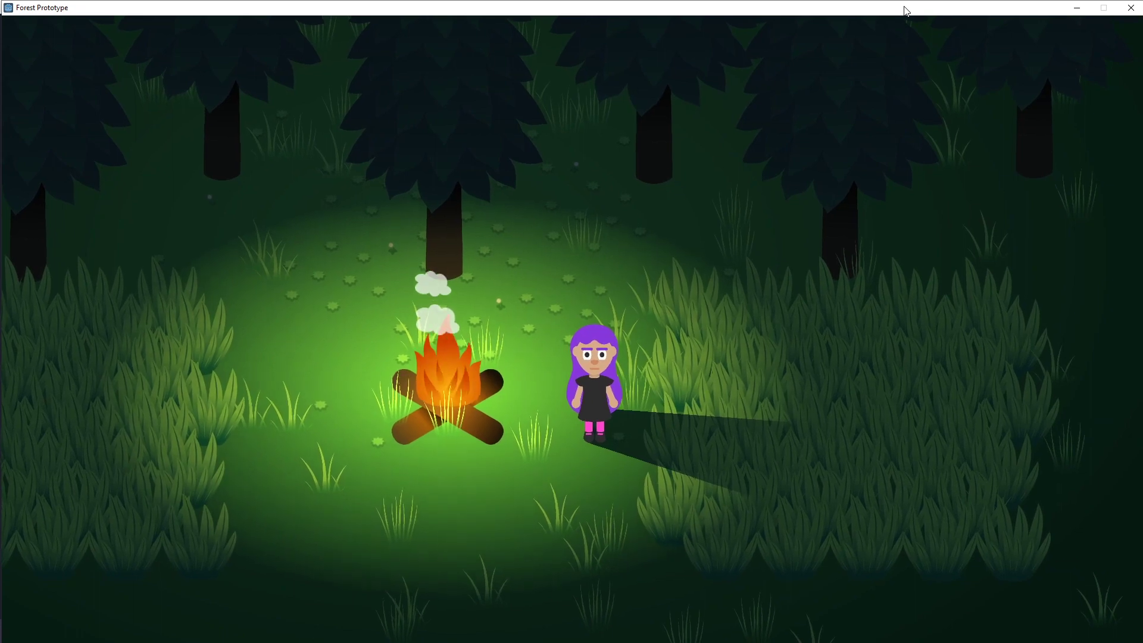
Step: Walk the player into the tall grass away from the fire and back to check the sprite outside the light
key("Right")
key("Right")
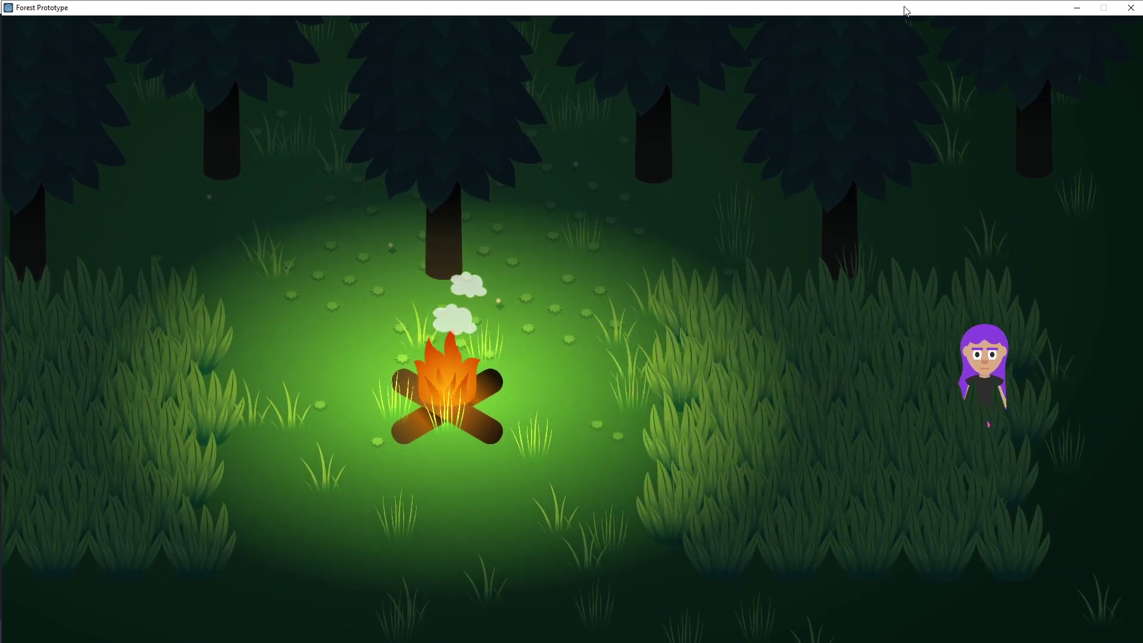
key("Left")
key("Right")
key("Left")
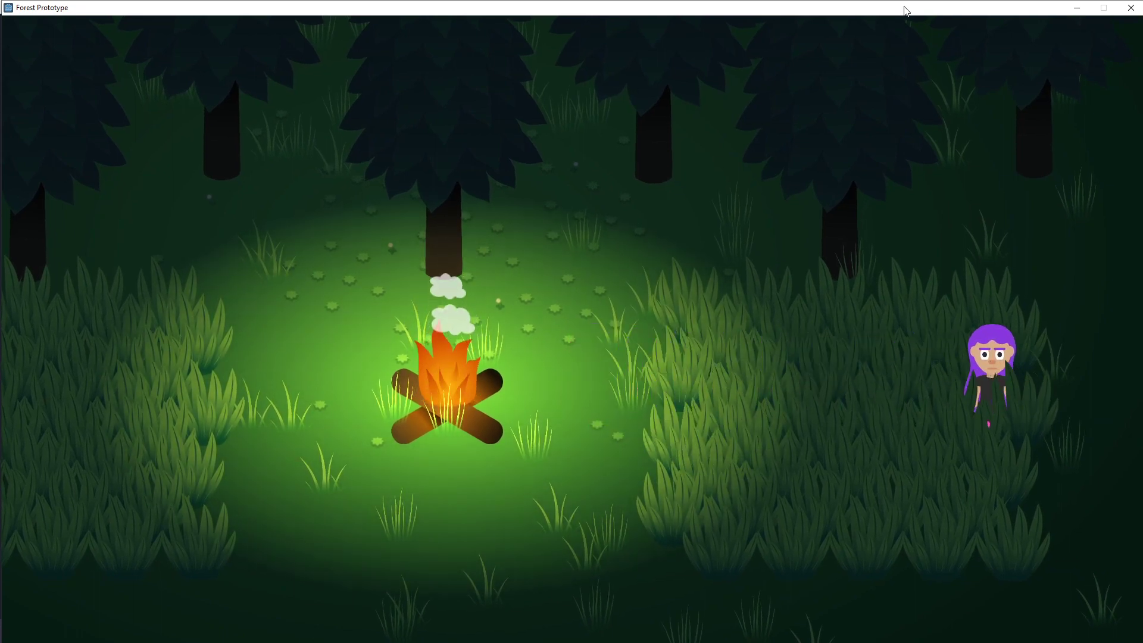
key("Left")
key("Left")
key("Up")
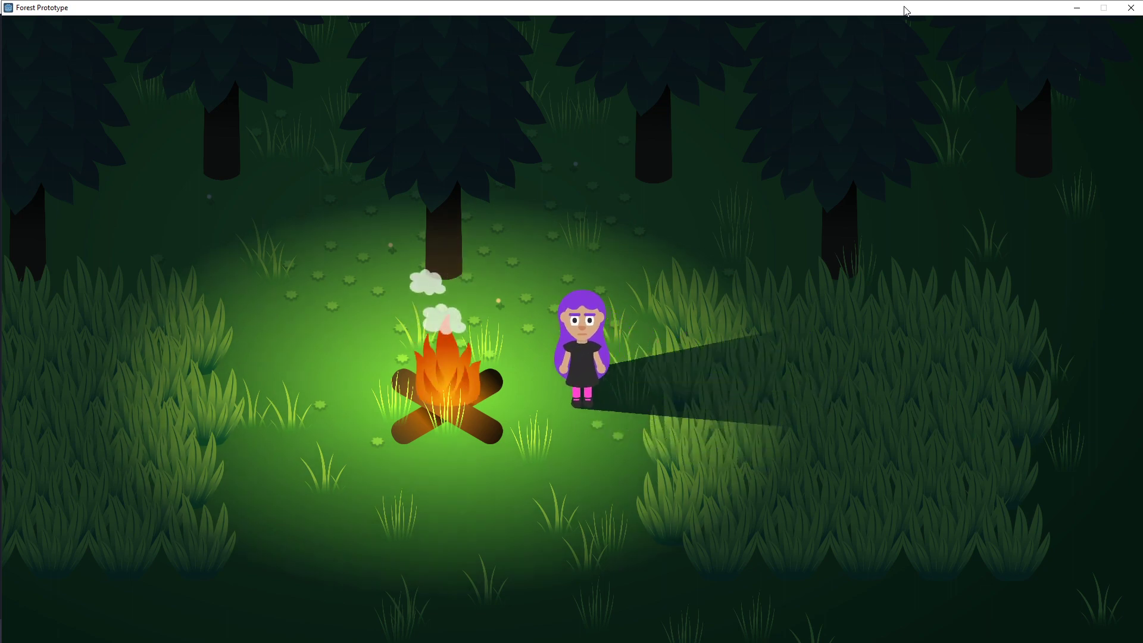
Step: Circle the player in front of, behind and beside the campfire to examine the shadow and smoke overlap
key("Down")
key("Right")
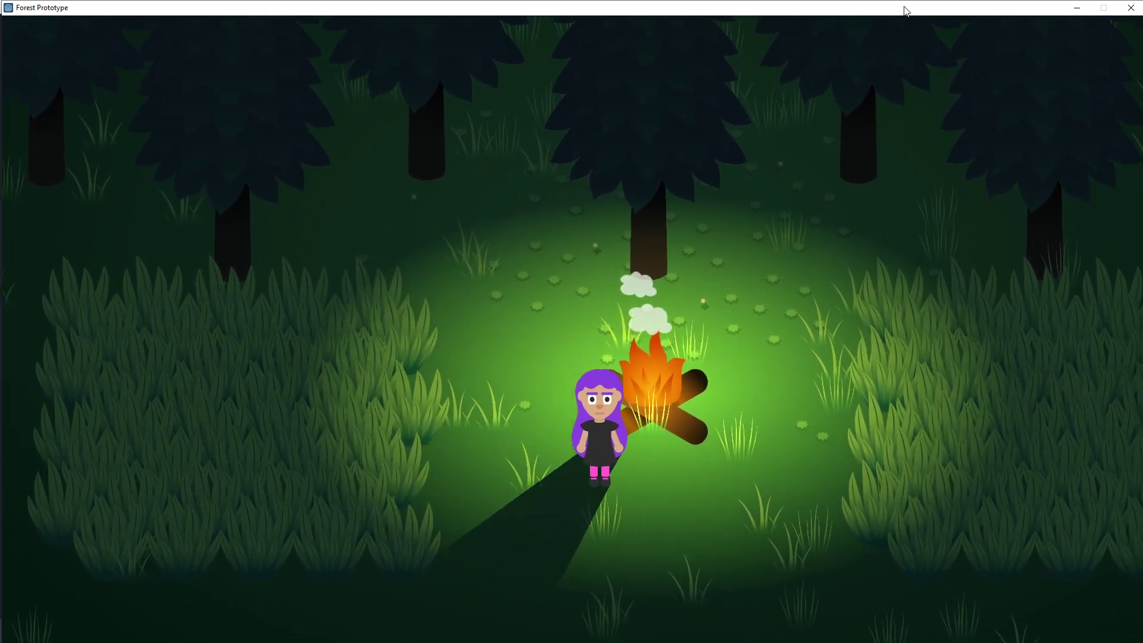
key("Up")
key("Left")
key("Left")
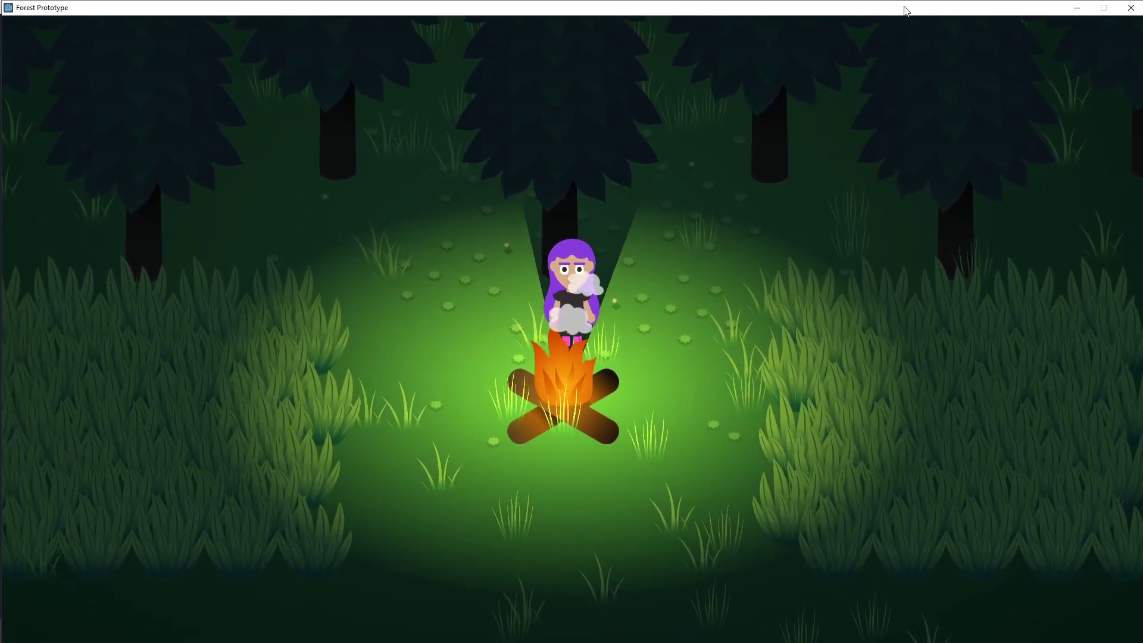
key("Down")
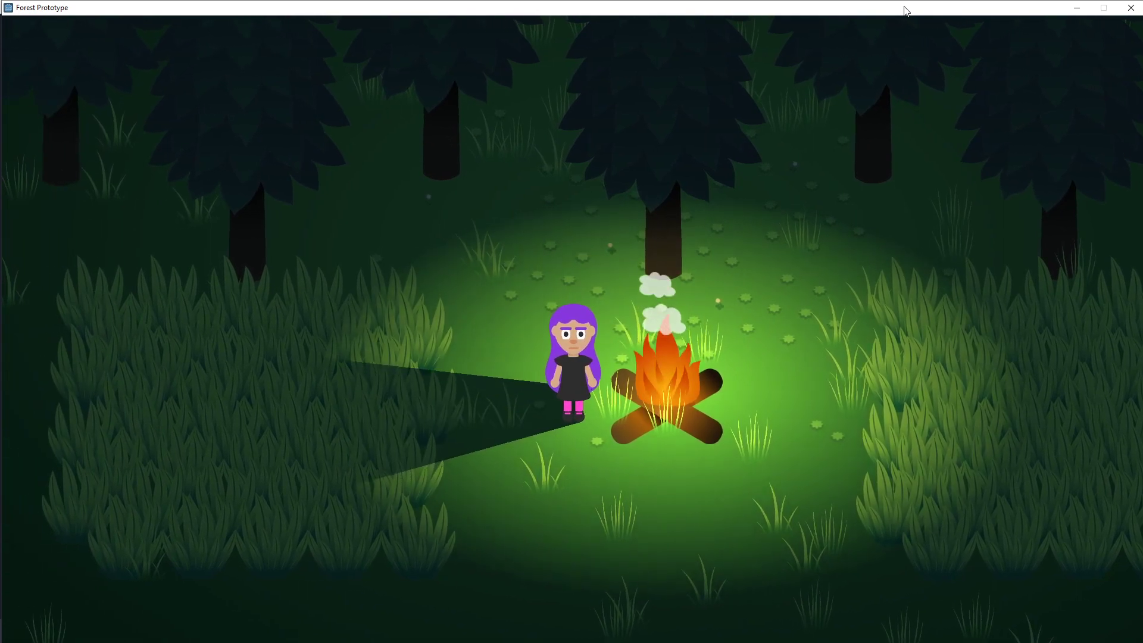
key("Up")
key("Right")
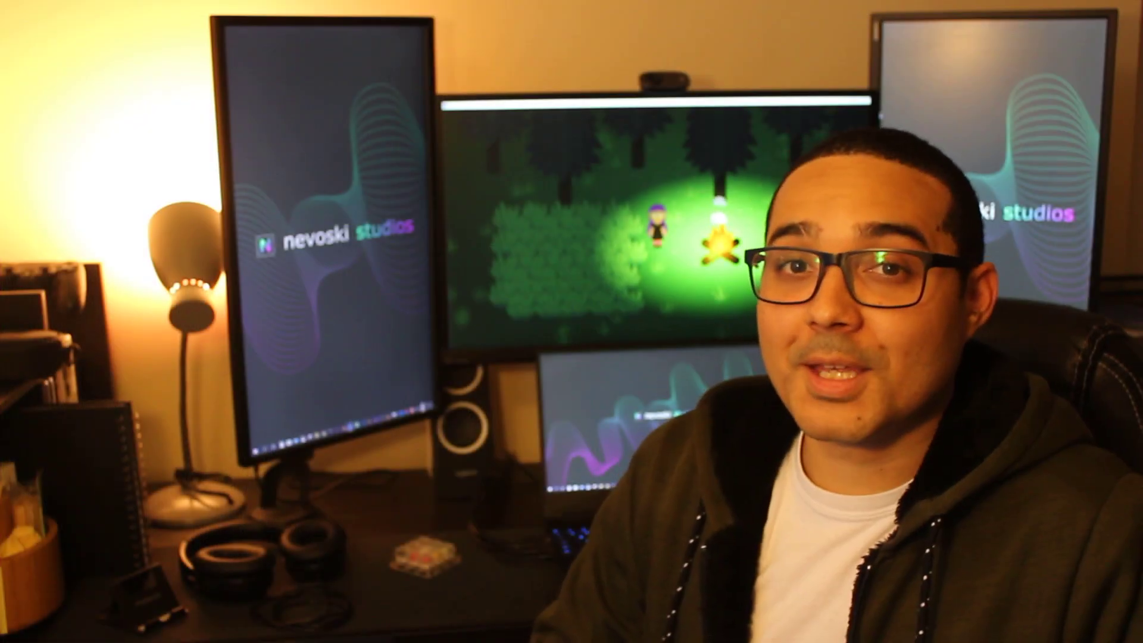